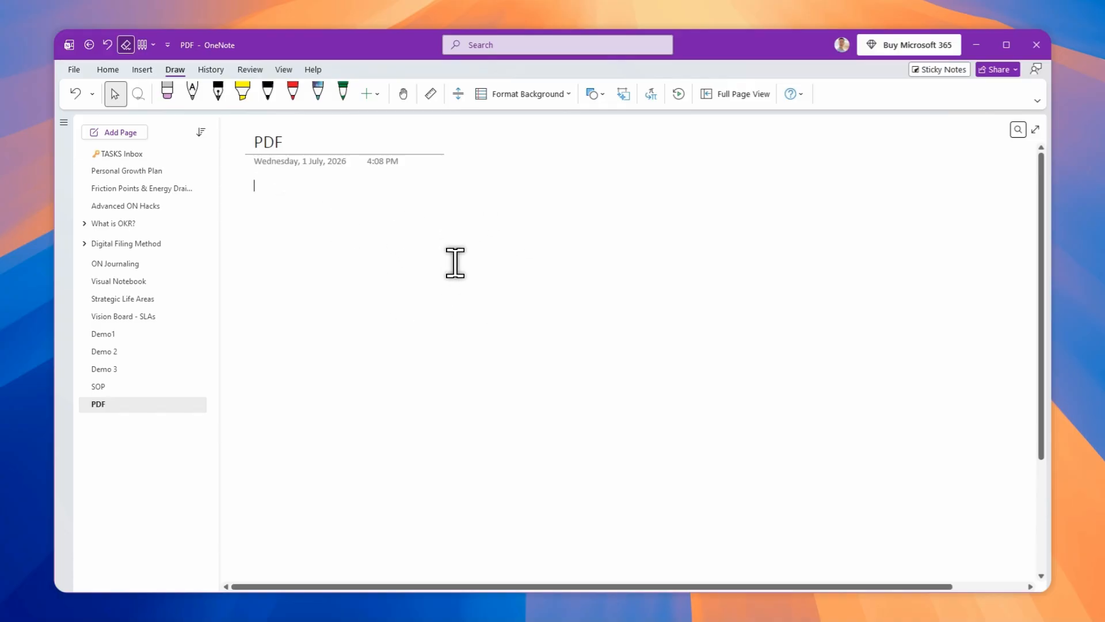
# Insert the Company Handbook PDF beneath the PDF page's title as an attached file.
pyautogui.click(274, 170)
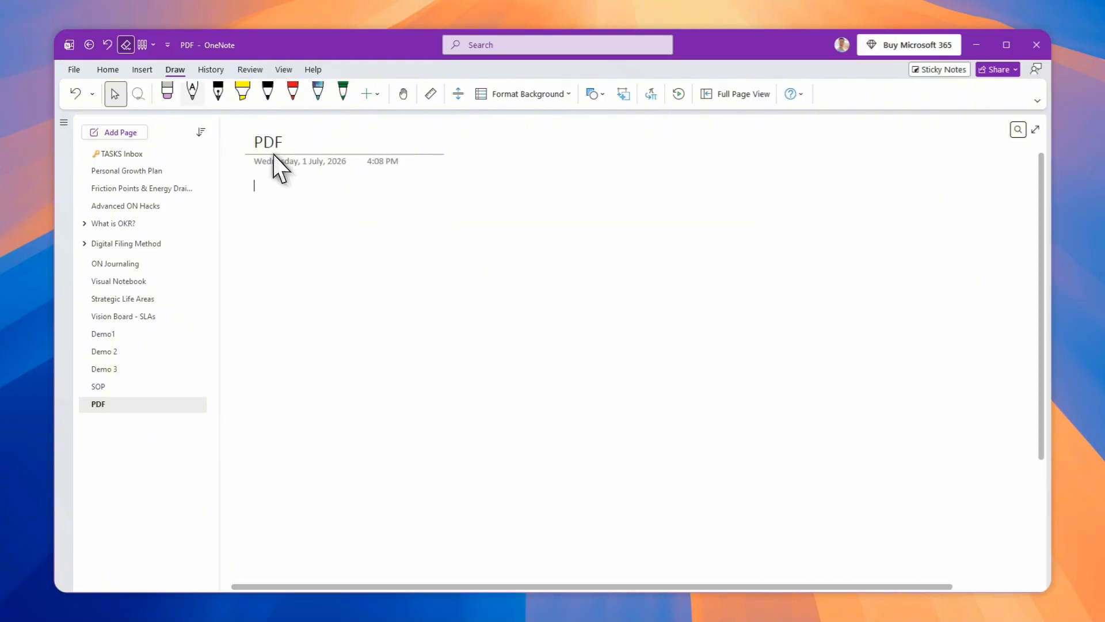
pyautogui.hotkey('alt', 'n')
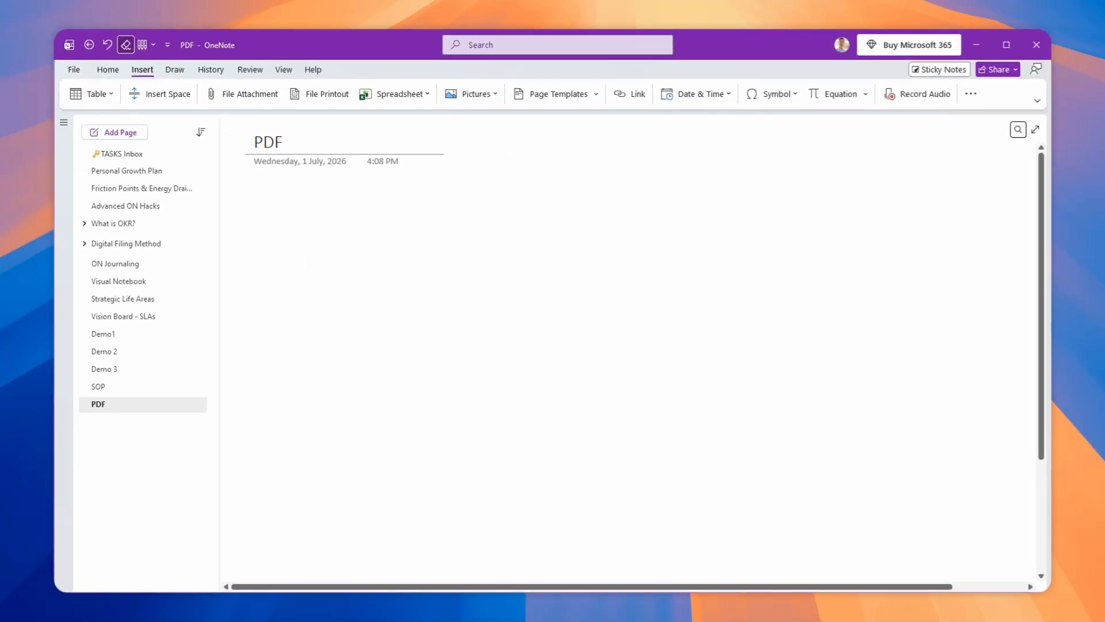
pyautogui.moveTo(275, 197); pyautogui.dragTo(270, 192)
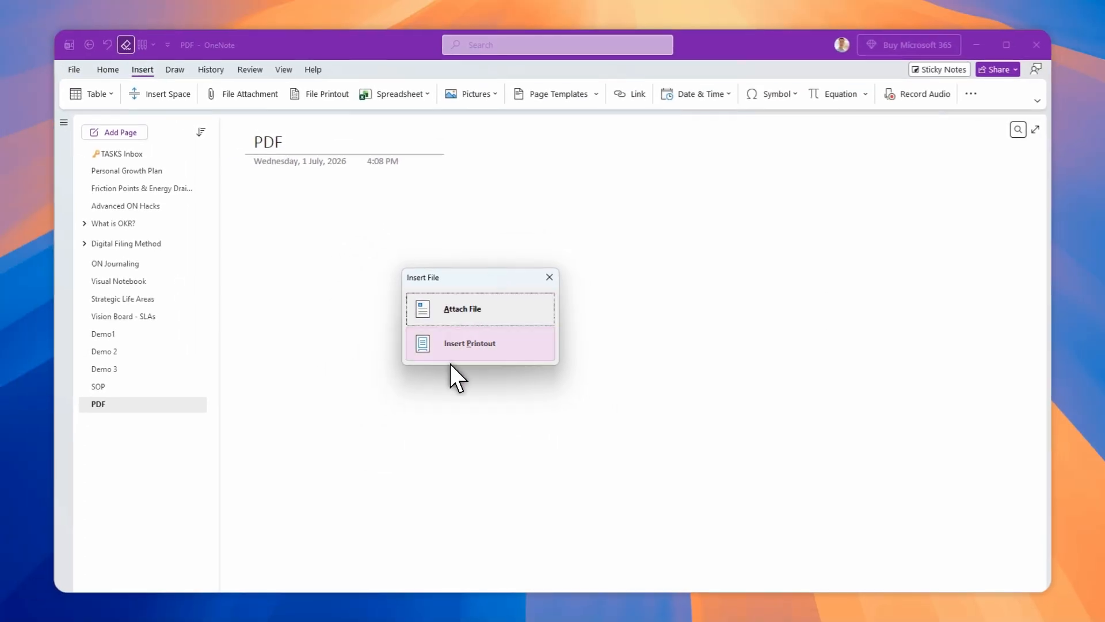
pyautogui.click(458, 309)
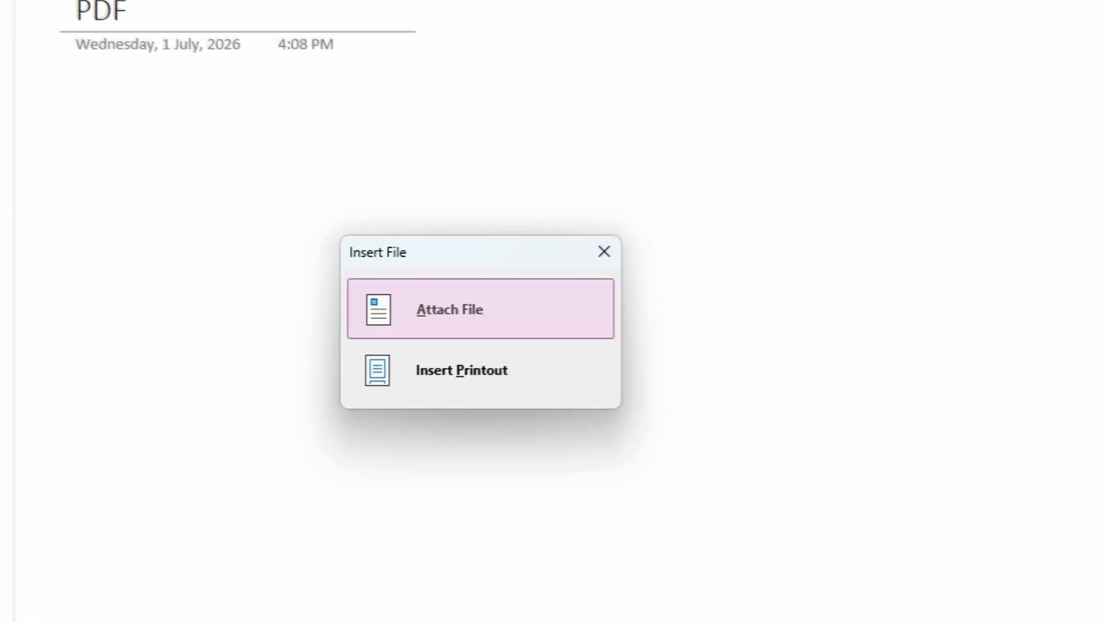
pyautogui.click(477, 309)
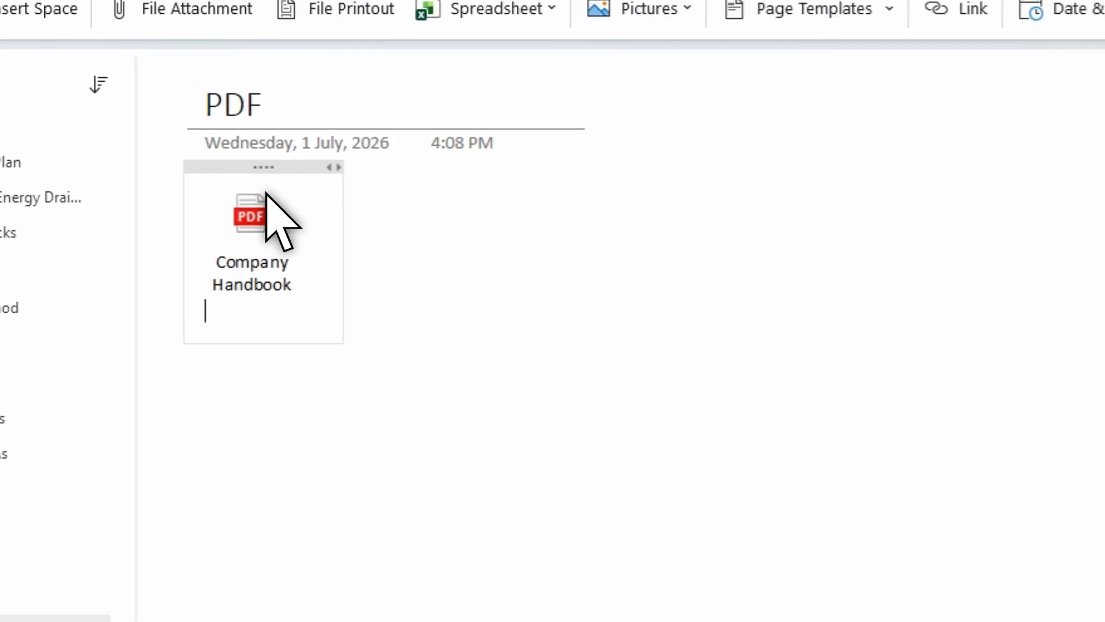
# Open the attached Company Handbook PDF to view its contents, accepting the file warning, and close it.
pyautogui.click(155, 136)
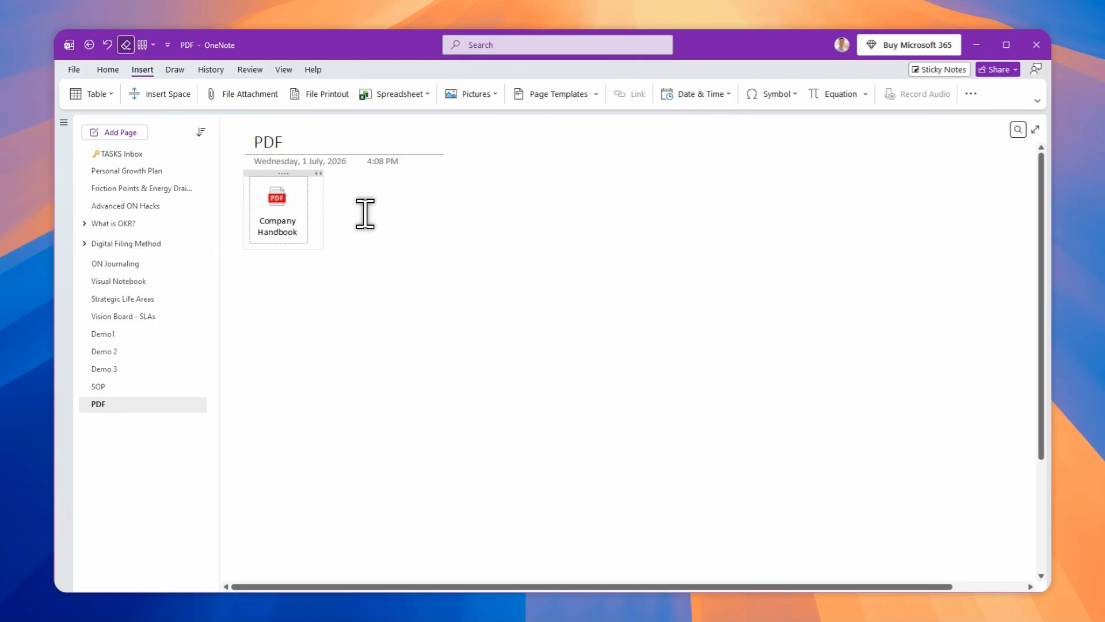
pyautogui.doubleClick(278, 199)
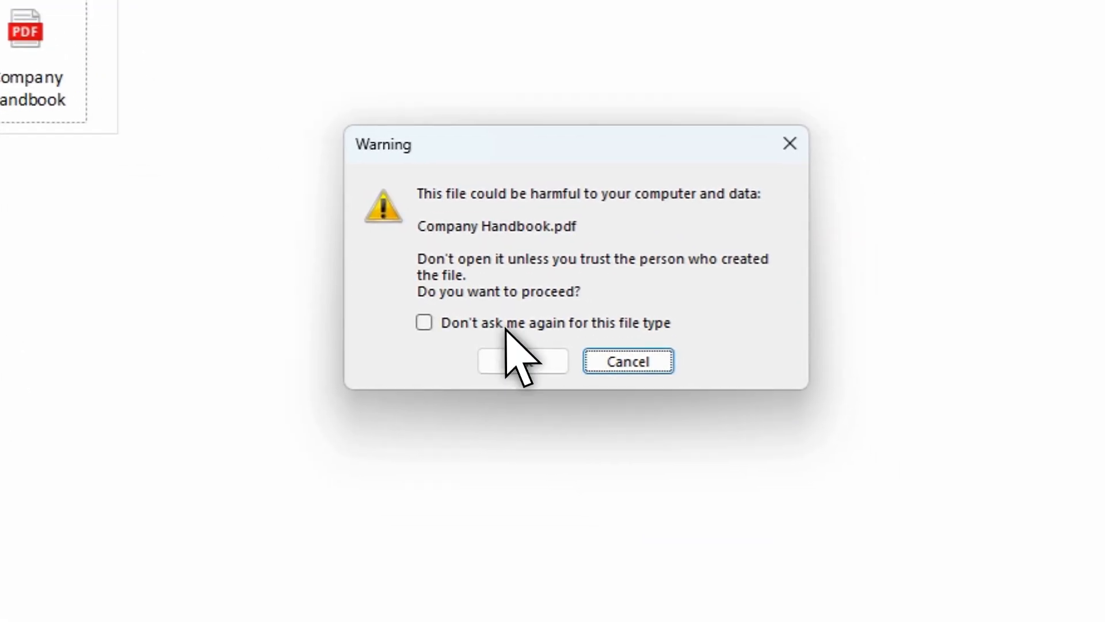
pyautogui.click(521, 357)
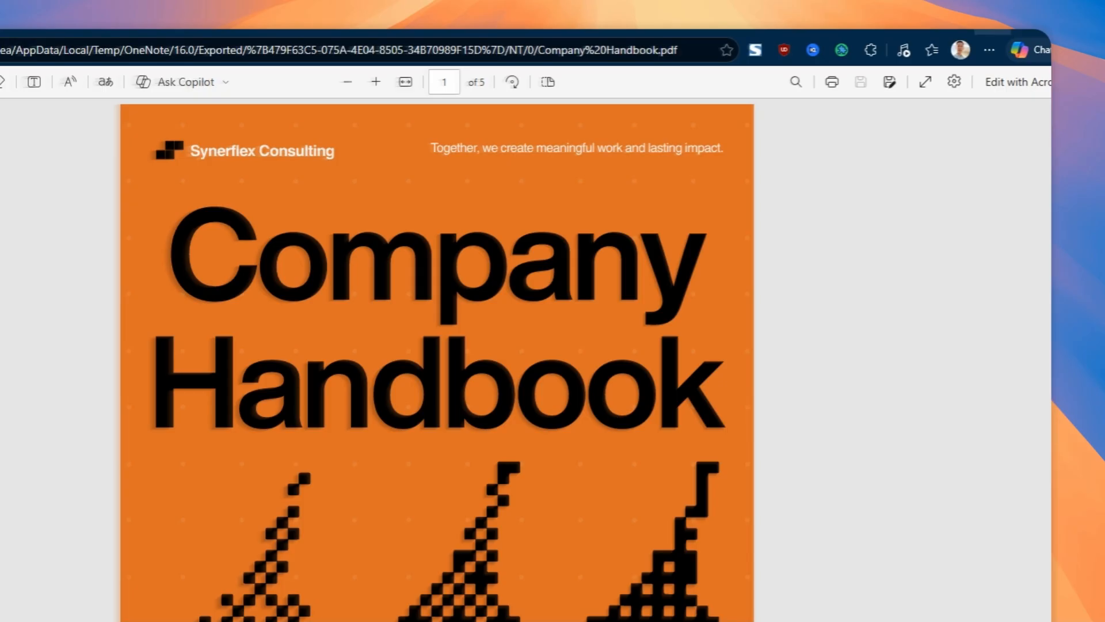
pyautogui.hotkey('alt', 'F4')
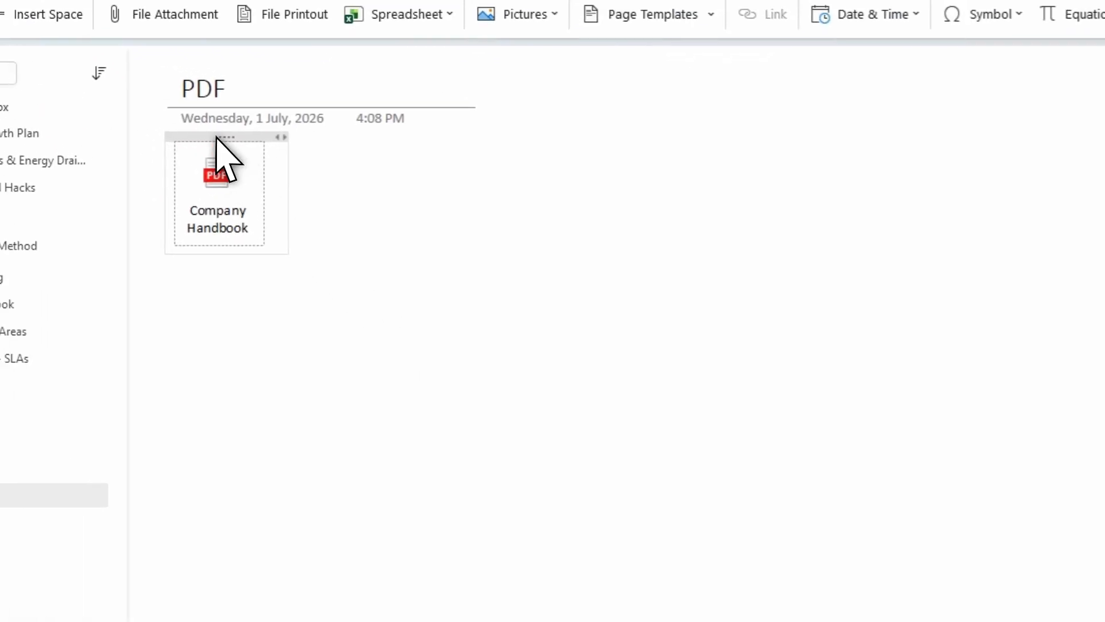
# Delete the Company Handbook attachment and insert the same PDF as a printout on the page.
pyautogui.press('Delete')
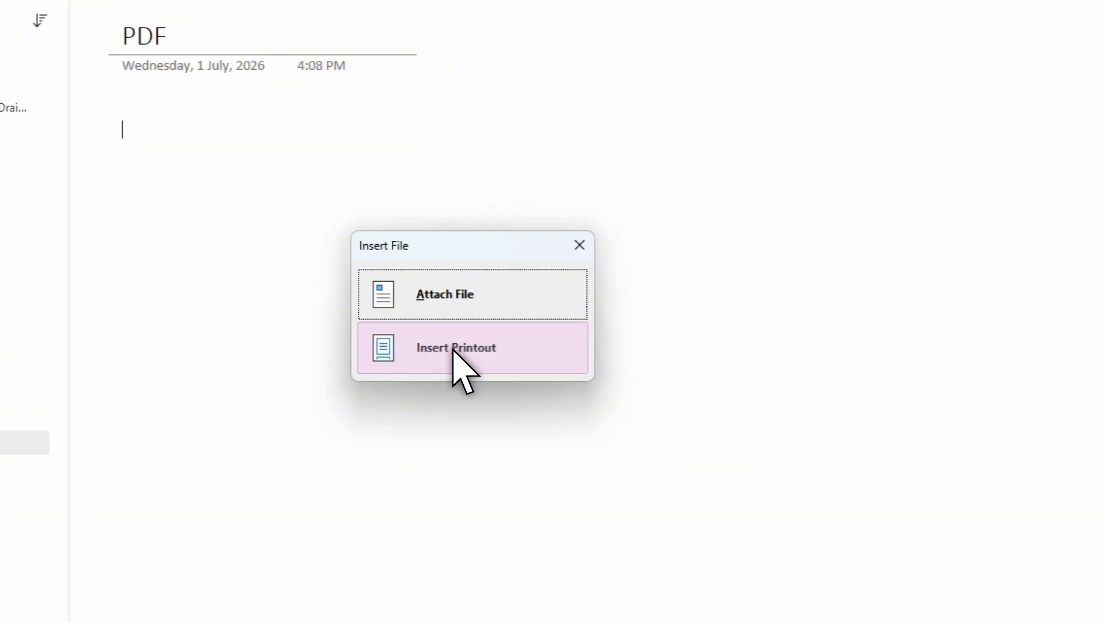
pyautogui.click(455, 349)
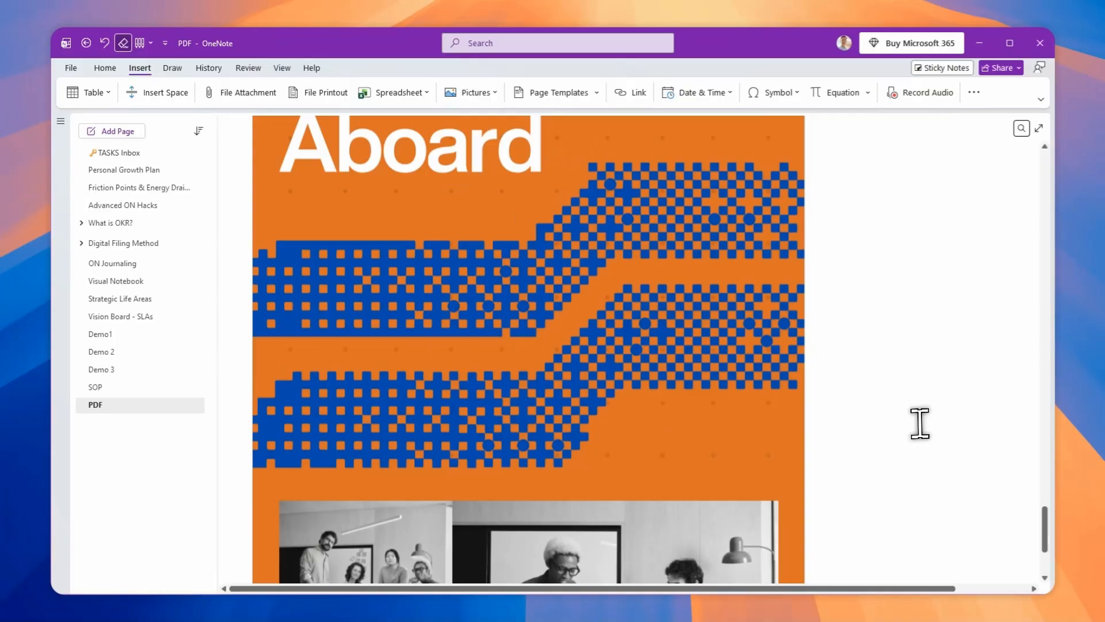
pyautogui.scroll(20, 920, 423)
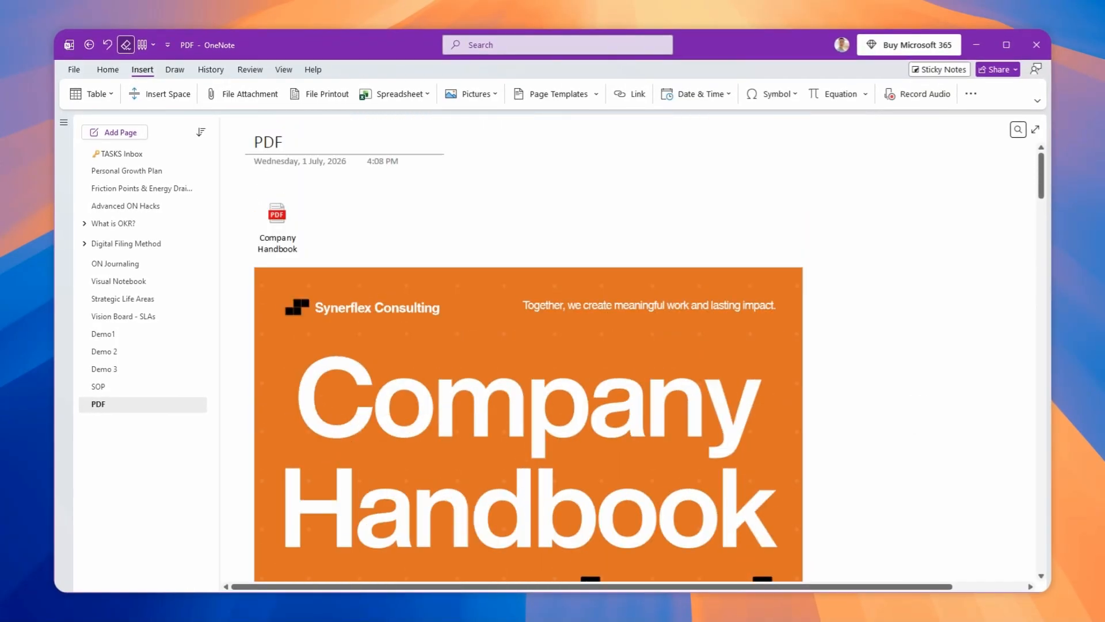
pyautogui.scroll(-15, 529, 346)
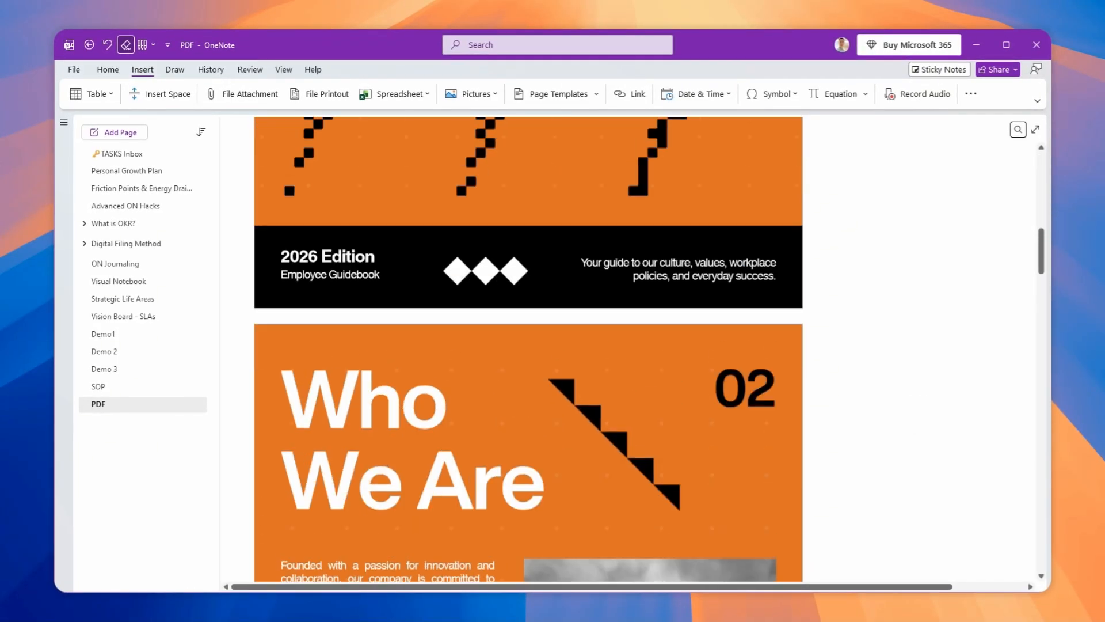
pyautogui.scroll(15, 528, 345)
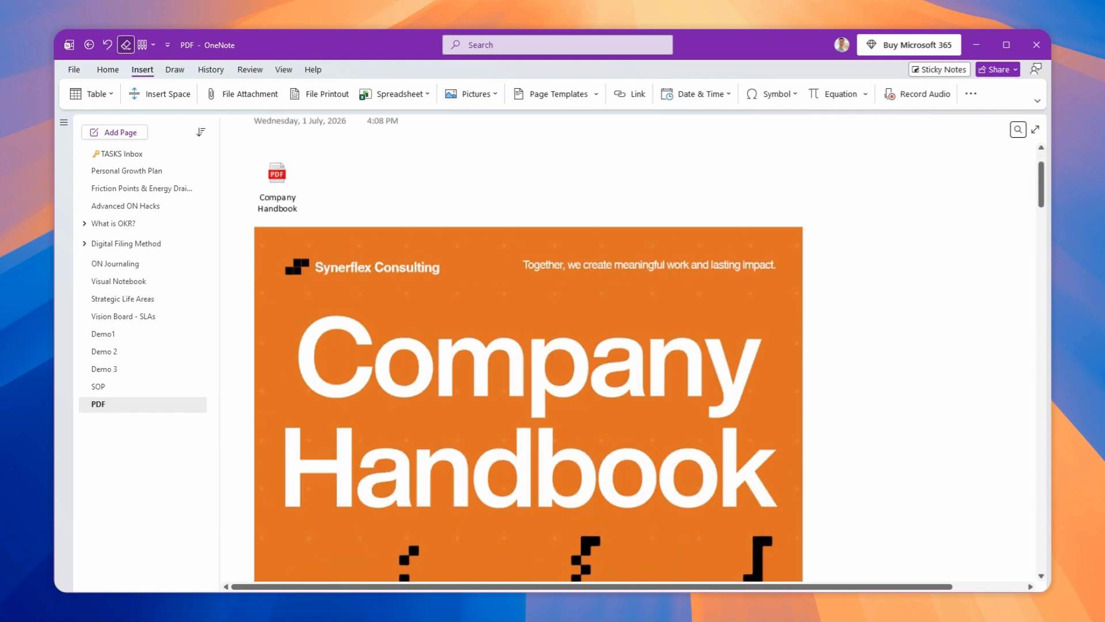
# Shrink the printout's cover page image and move it up directly beneath the Company Handbook file icon.
pyautogui.scroll(-3, 918, 416)
pyautogui.click(696, 328)
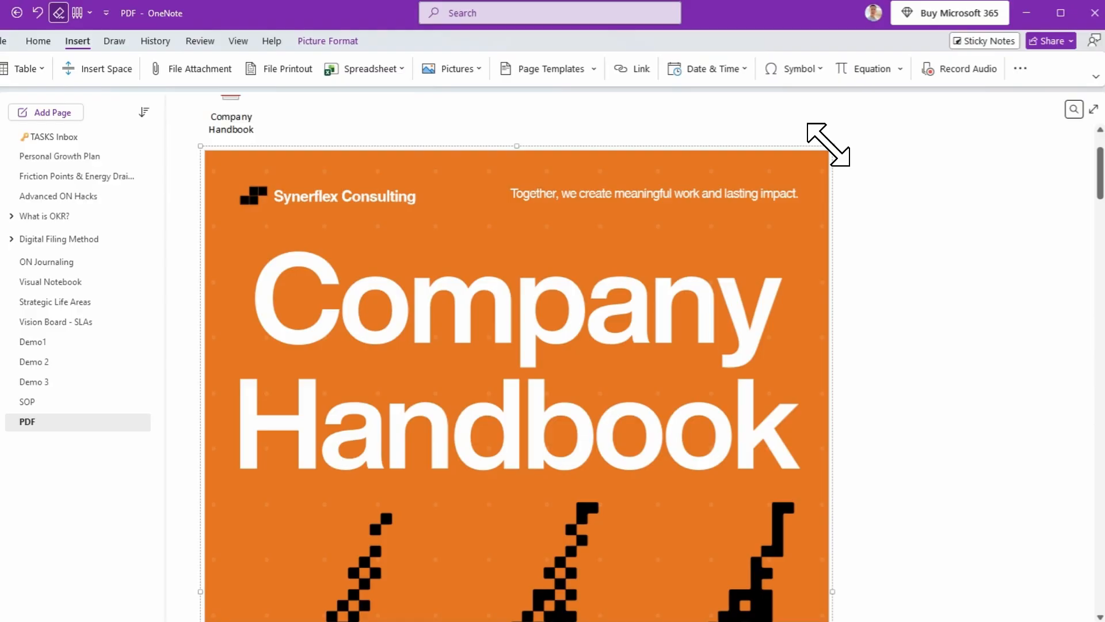
pyautogui.moveTo(829, 145); pyautogui.dragTo(587, 290)
pyautogui.moveTo(534, 363); pyautogui.dragTo(535, 207)
# Reduce the "Who We Are" page image to a smaller size and move it up beneath the cover page.
pyautogui.scroll(-4, 886, 363)
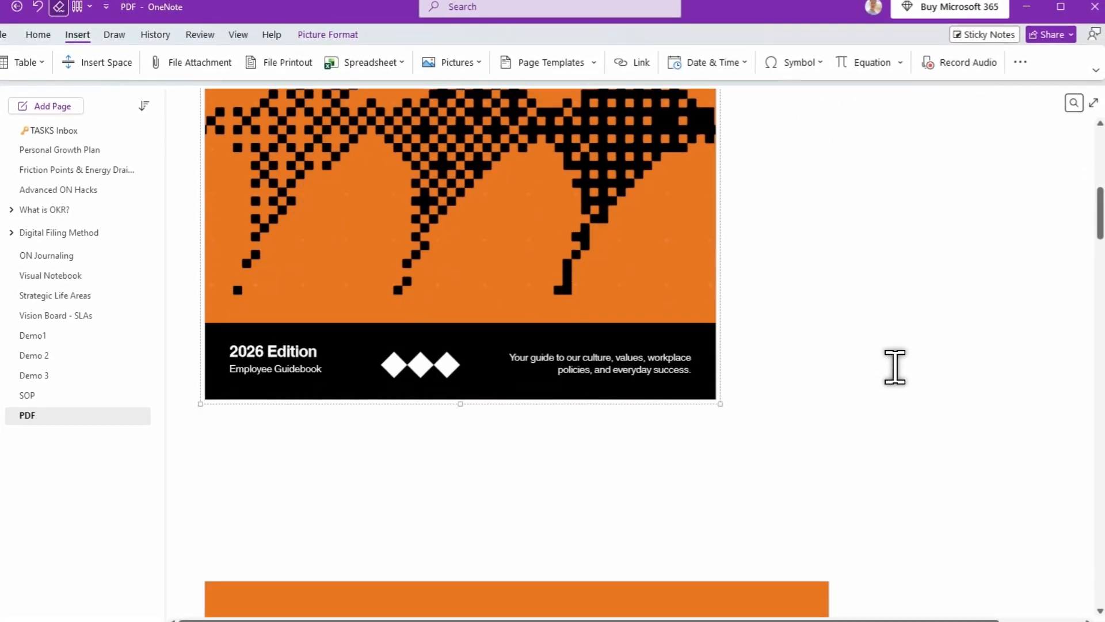
pyautogui.scroll(-3, 748, 518)
pyautogui.click(666, 363)
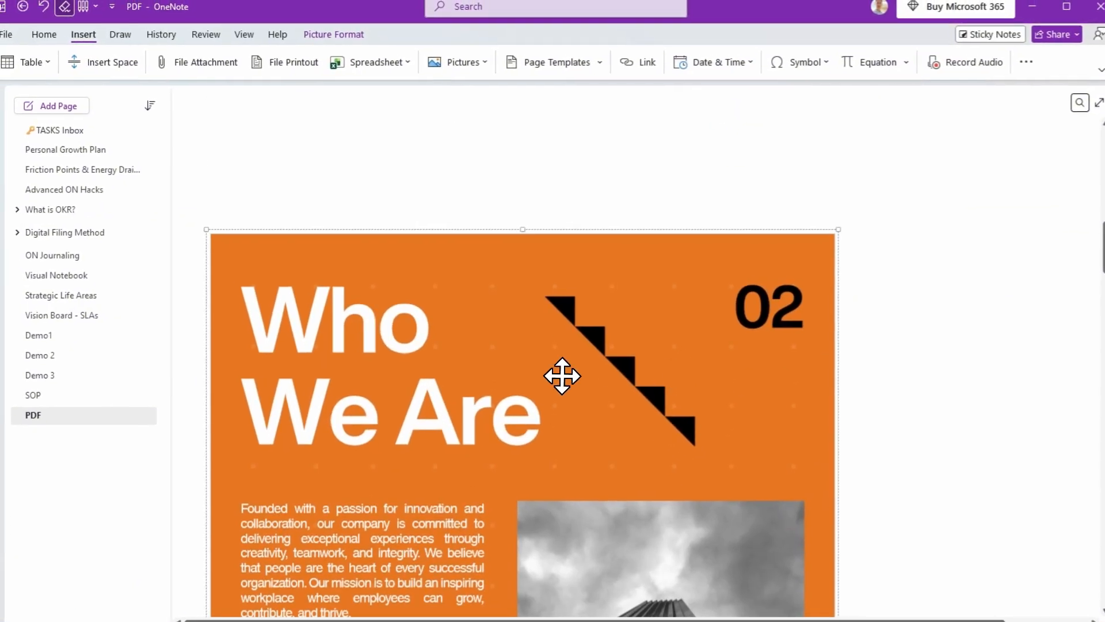
pyautogui.moveTo(562, 374); pyautogui.dragTo(594, 190)
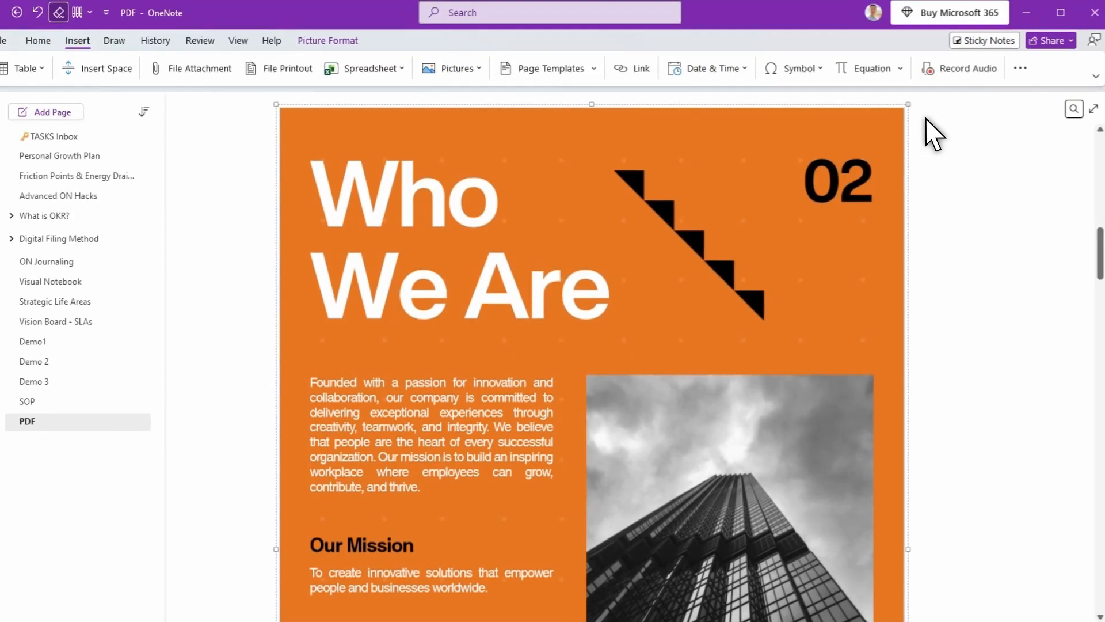
pyautogui.moveTo(907, 104); pyautogui.dragTo(497, 508)
pyautogui.moveTo(431, 544); pyautogui.dragTo(338, 146)
# Move the "Our Work Culture" page image up and to the right, and reduce its size.
pyautogui.scroll(-5, 743, 314)
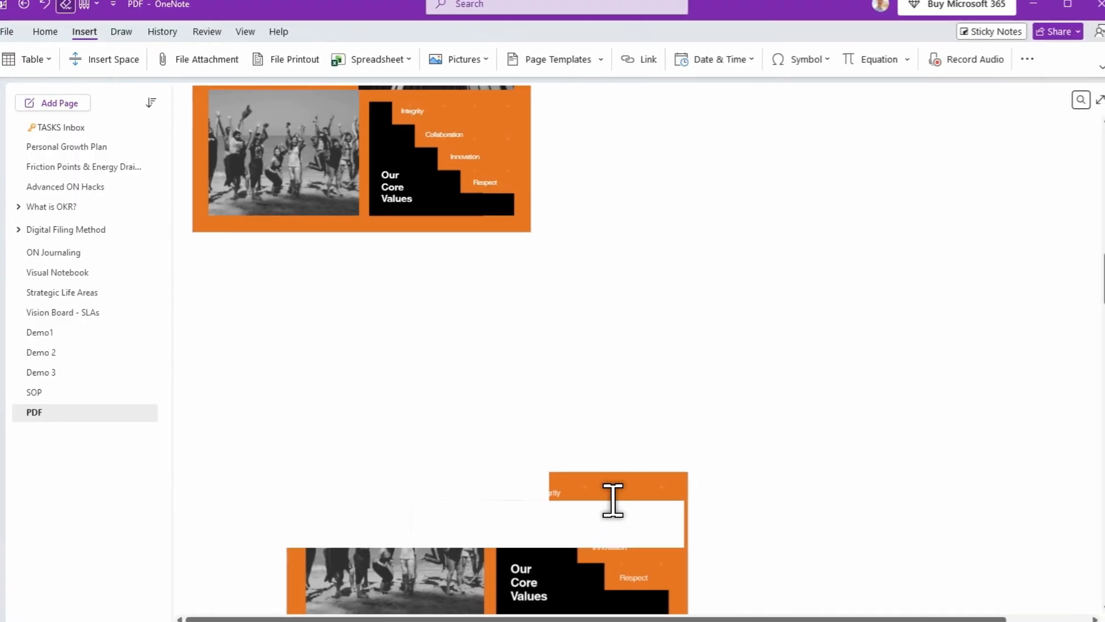
pyautogui.scroll(-10, 869, 447)
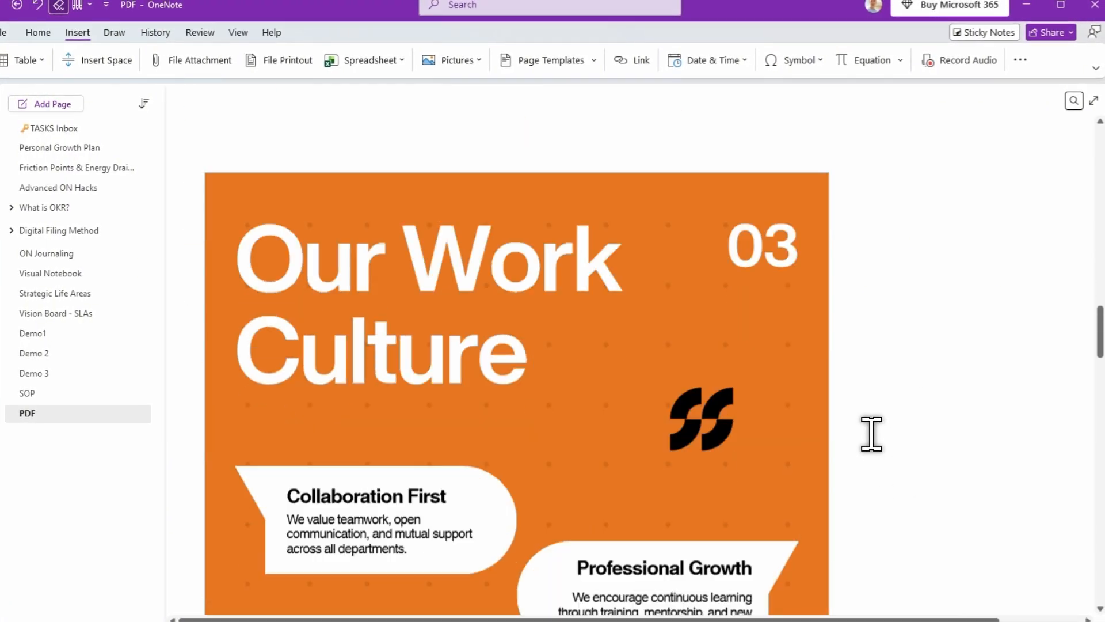
pyautogui.scroll(-3, 871, 434)
pyautogui.scroll(6, 871, 432)
pyautogui.click(591, 476)
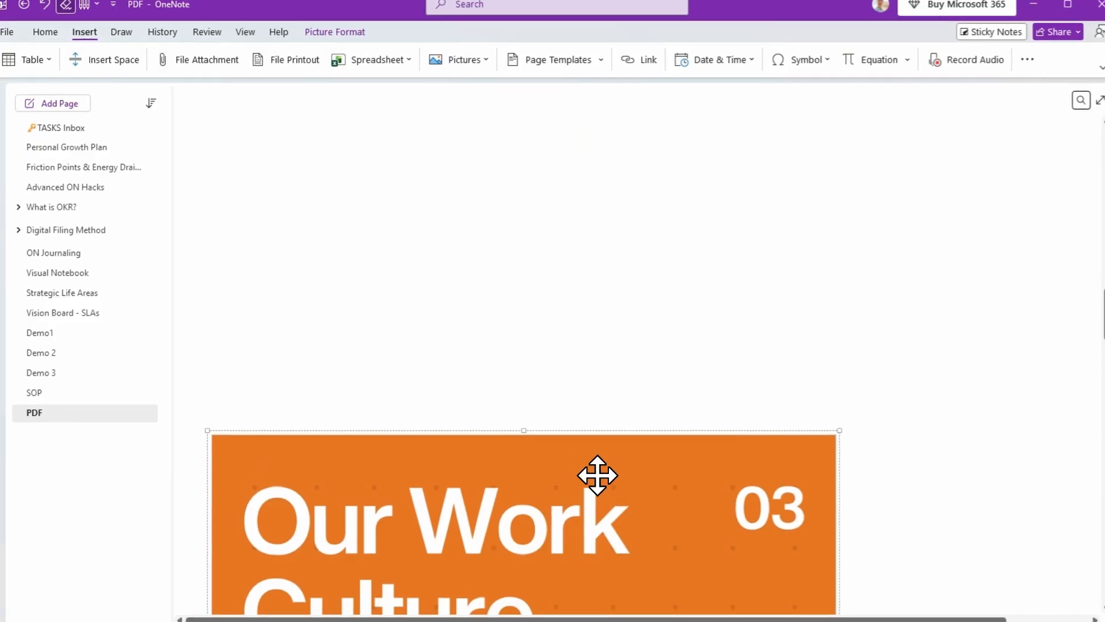
pyautogui.moveTo(597, 476); pyautogui.dragTo(711, 215)
pyautogui.moveTo(933, 165); pyautogui.dragTo(664, 161)
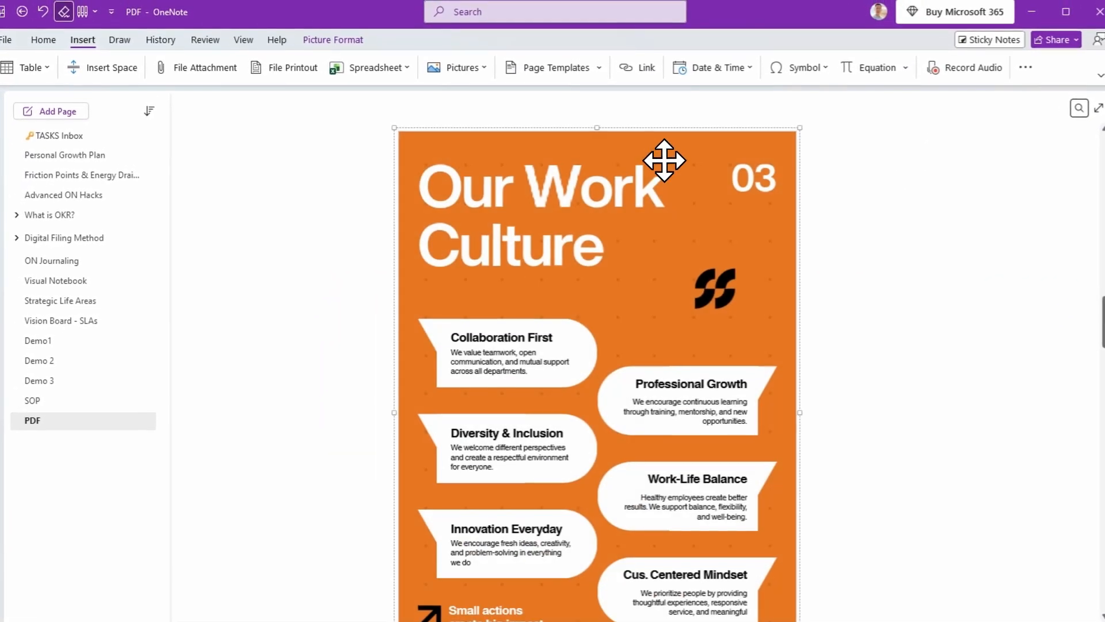
# Place the "Our Work Culture" page image beside the "Who We Are" page with their top edges aligned.
pyautogui.scroll(5, 783, 323)
pyautogui.scroll(-4, 783, 323)
pyautogui.moveTo(637, 354); pyautogui.dragTo(777, 204)
pyautogui.scroll(6, 777, 205)
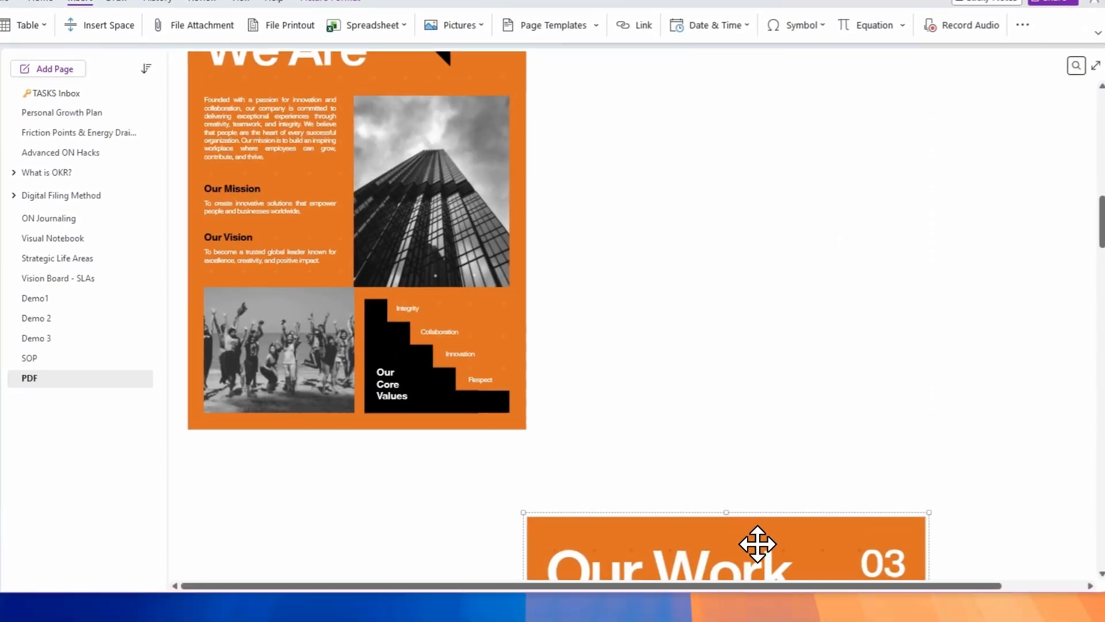
pyautogui.moveTo(757, 544); pyautogui.dragTo(777, 130)
pyautogui.scroll(3, 779, 132)
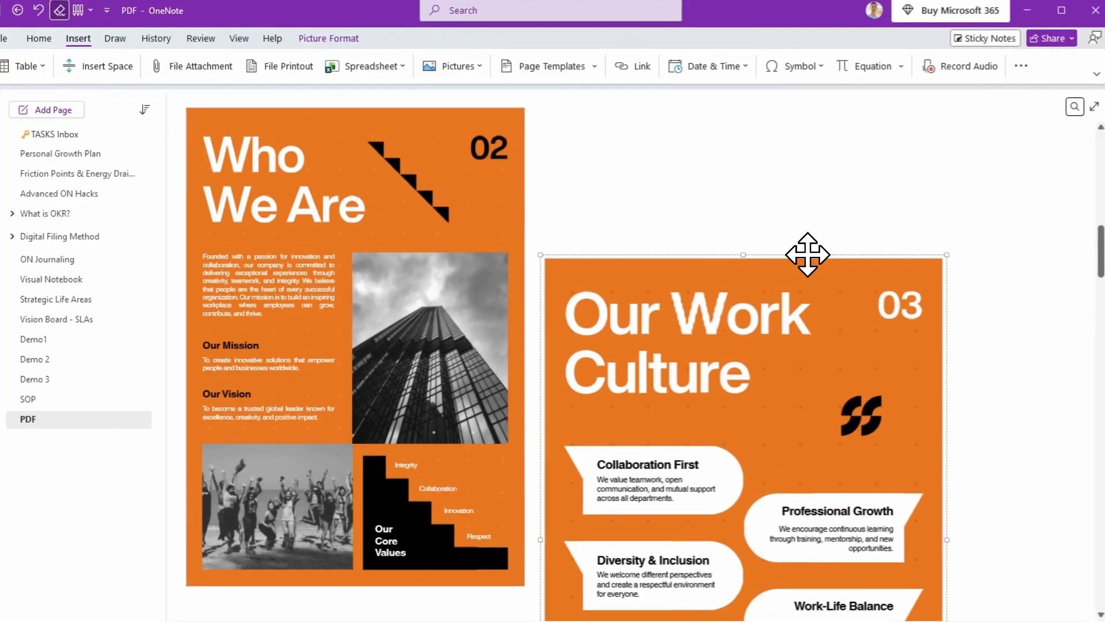
pyautogui.moveTo(751, 341); pyautogui.dragTo(743, 178)
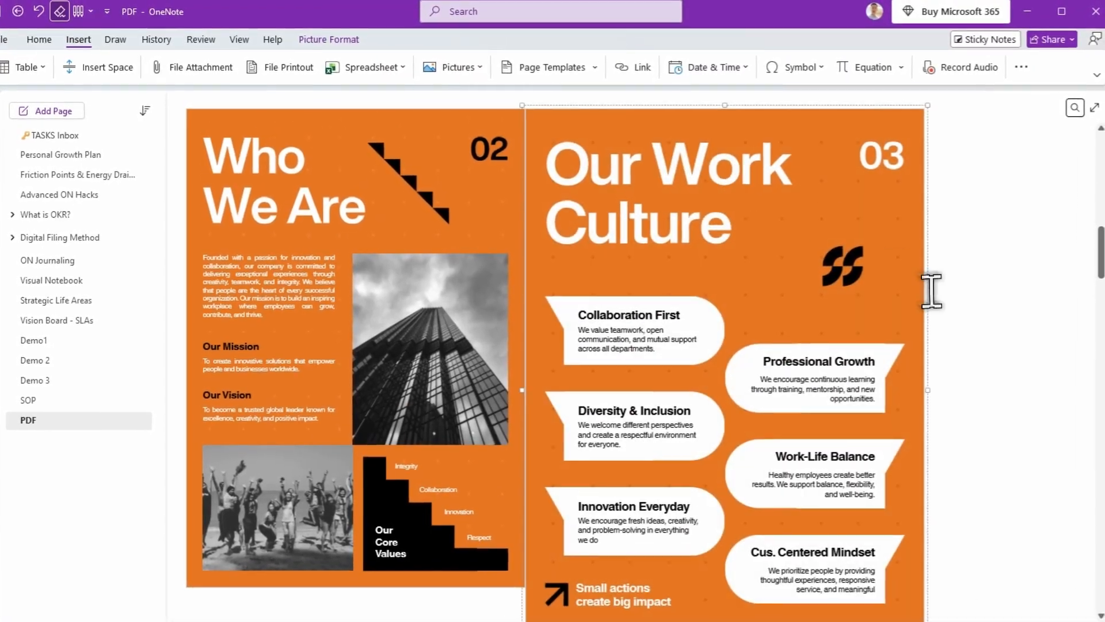
# Shrink the "Our Work Culture" page image to match the size of the adjacent "Who We Are" page.
pyautogui.scroll(-3, 931, 291)
pyautogui.moveTo(923, 438); pyautogui.dragTo(843, 358)
pyautogui.scroll(5, 862, 419)
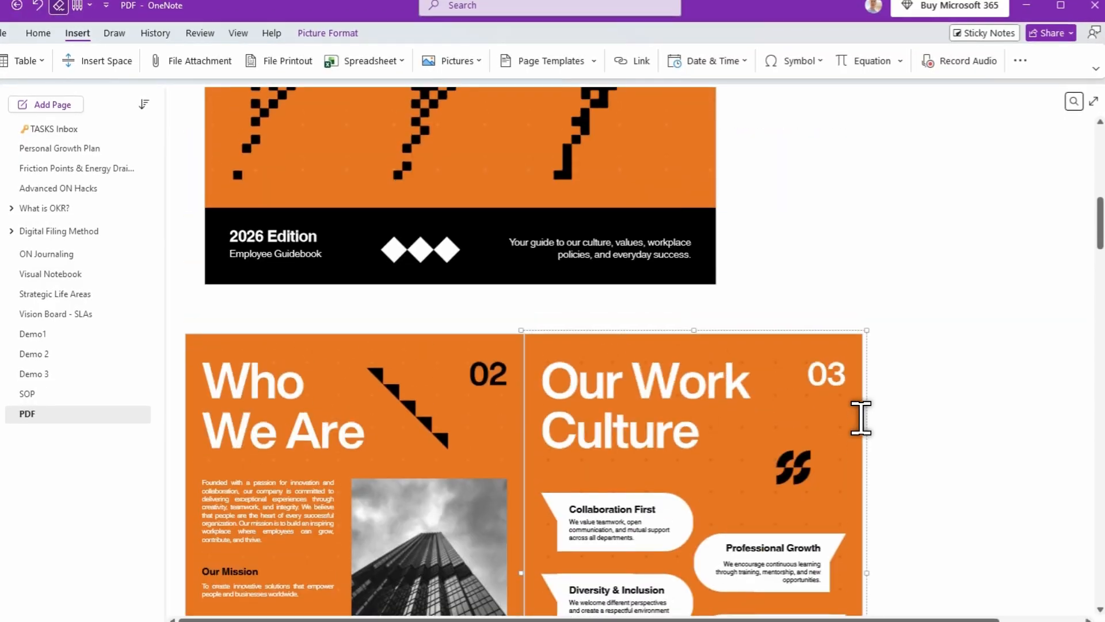
# Review the rearranged printout from the cover page down to pages 02 and 03.
pyautogui.scroll(10, 968, 397)
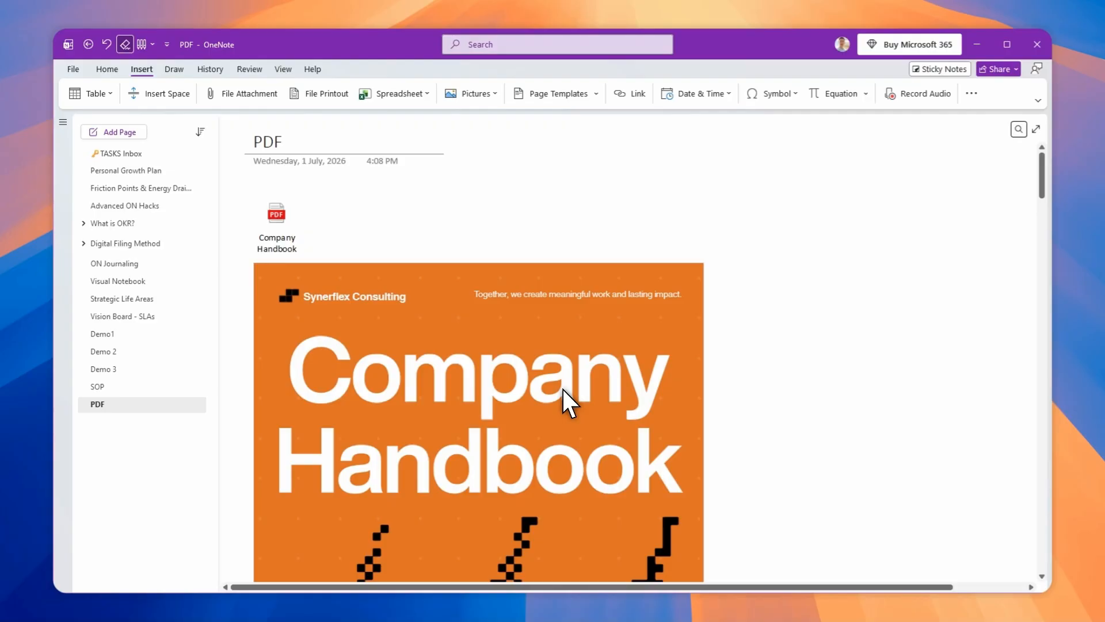
pyautogui.scroll(-5, 517, 395)
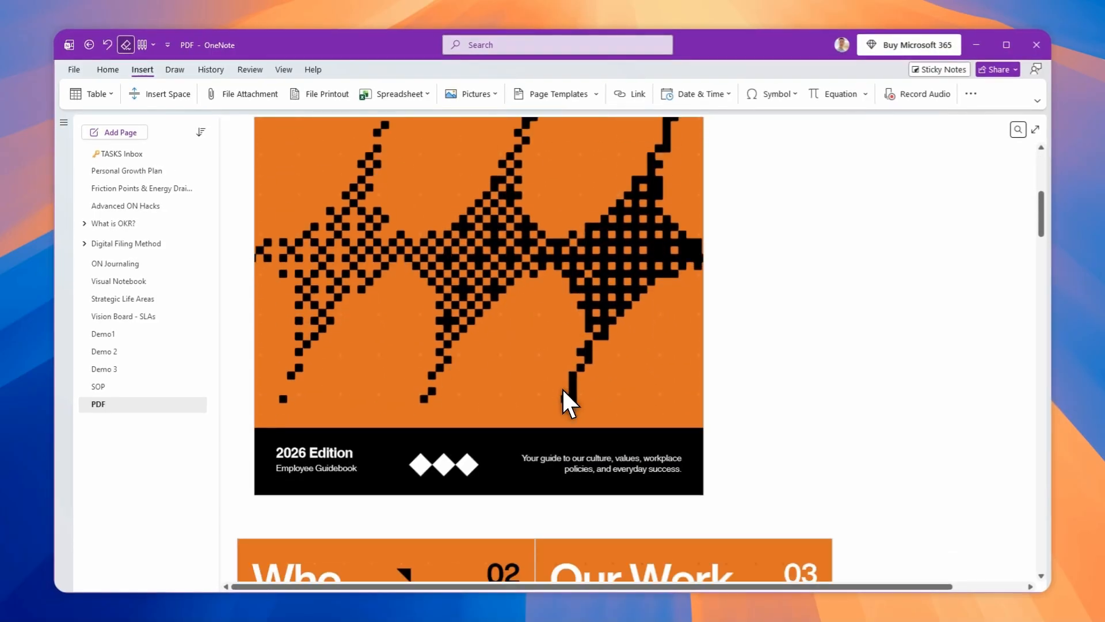
pyautogui.scroll(6, 563, 390)
pyautogui.scroll(-3, 563, 390)
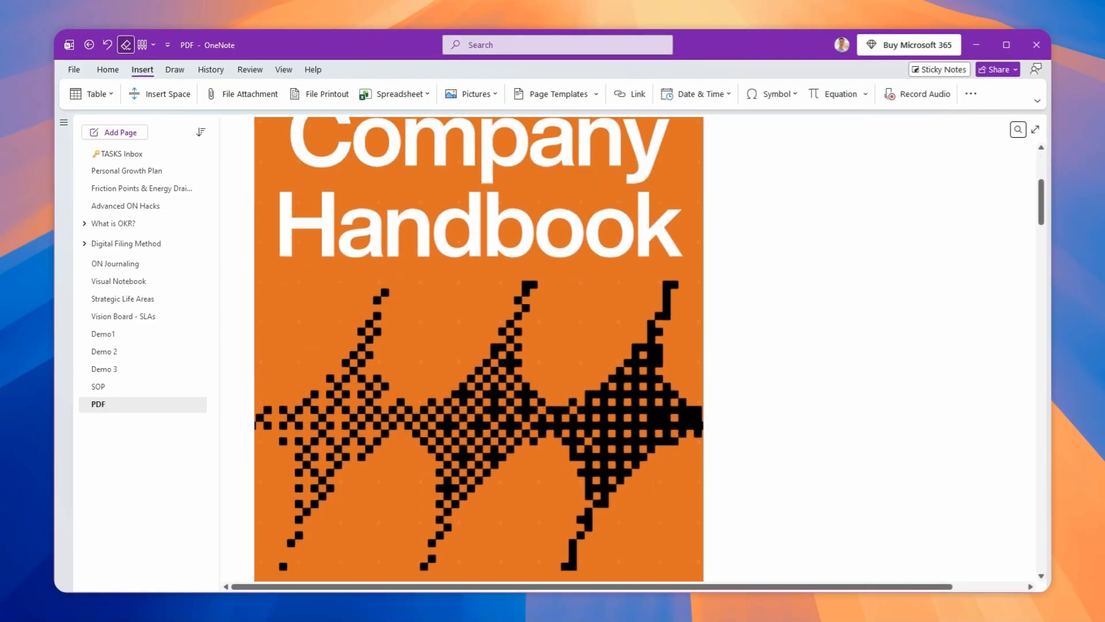
pyautogui.scroll(2, 564, 391)
pyautogui.scroll(-2, 565, 391)
pyautogui.scroll(2, 565, 391)
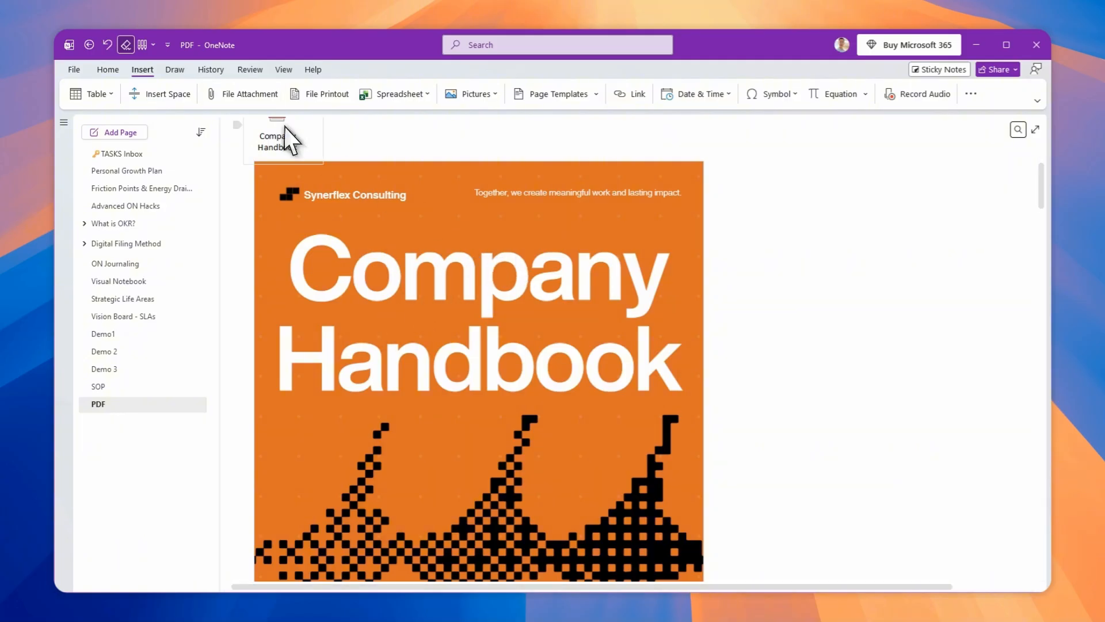
# Cross out "Company" on the cover with the red pen and handwrite "Change" followed by a line above it.
pyautogui.click(172, 69)
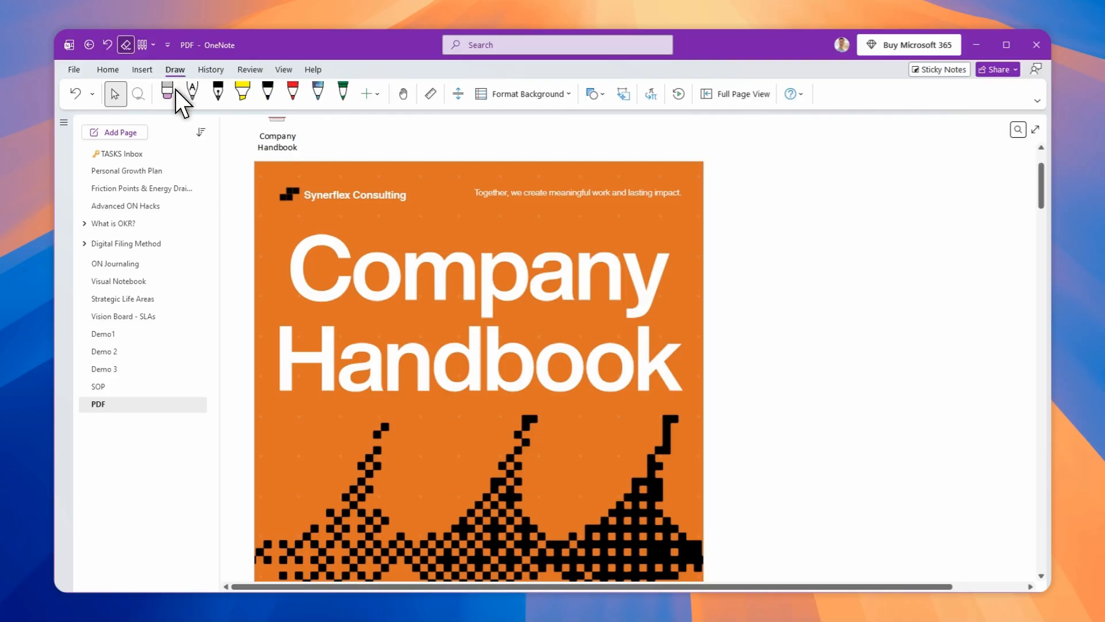
pyautogui.click(292, 94)
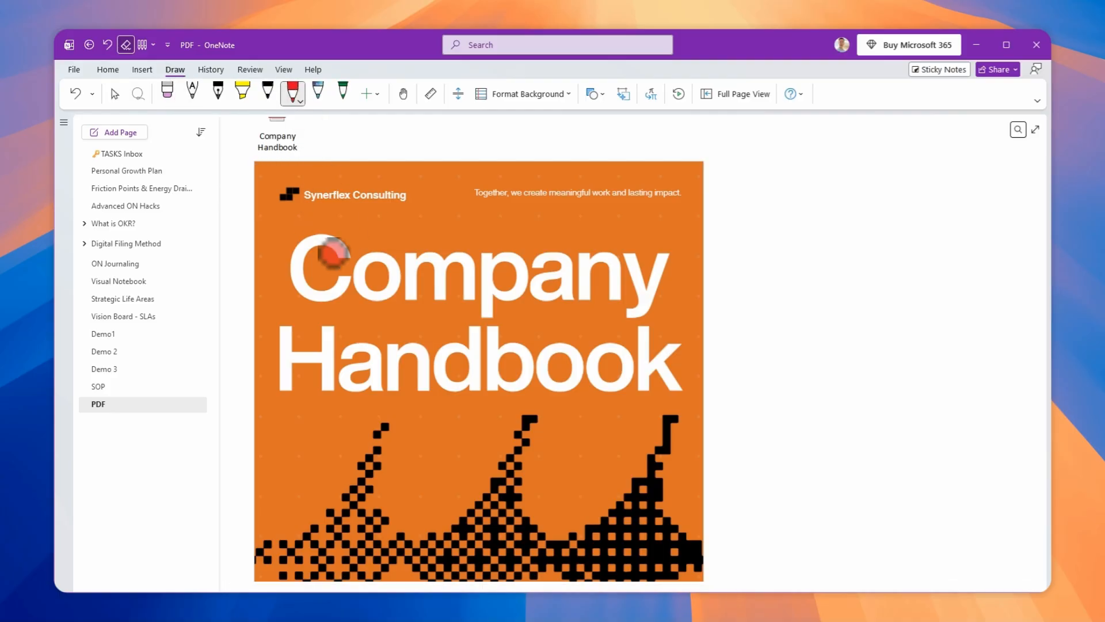
pyautogui.moveTo(292, 269); pyautogui.dragTo(574, 284)
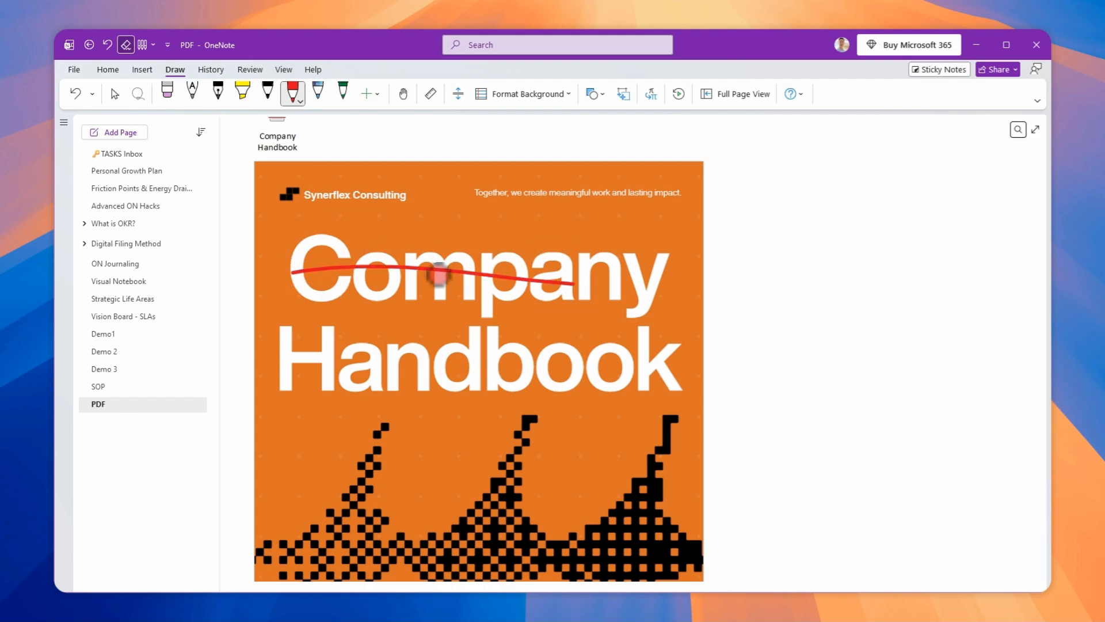
pyautogui.moveTo(658, 255); pyautogui.dragTo(332, 286)
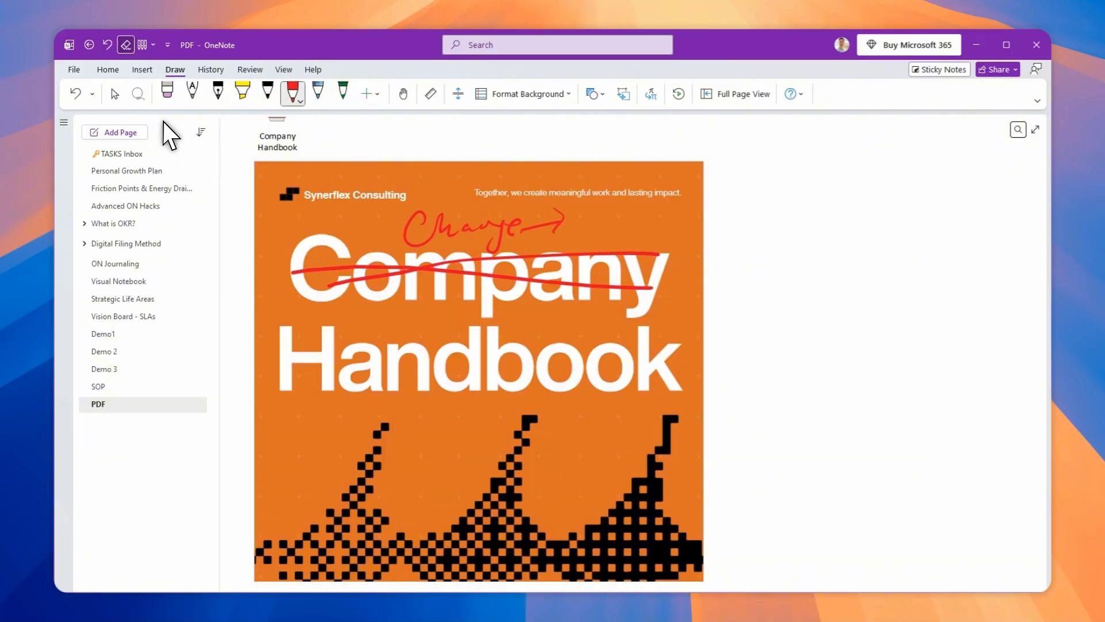
pyautogui.click(75, 94)
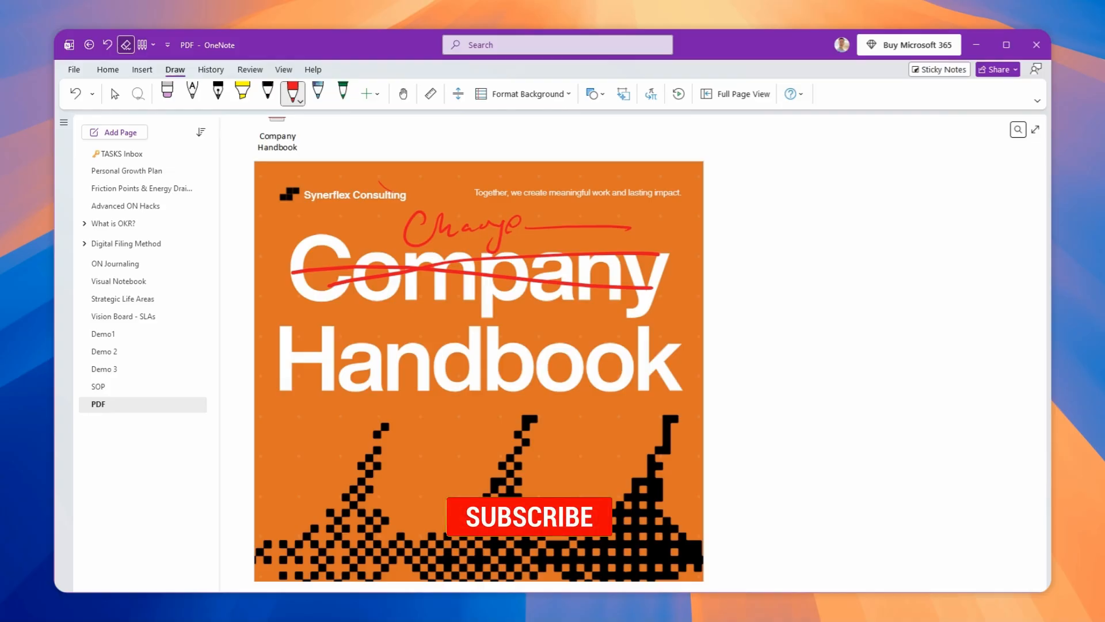
# Leave pen mode and review the annotated printout from the cover down to pages 02 and 03 and back.
pyautogui.click(116, 94)
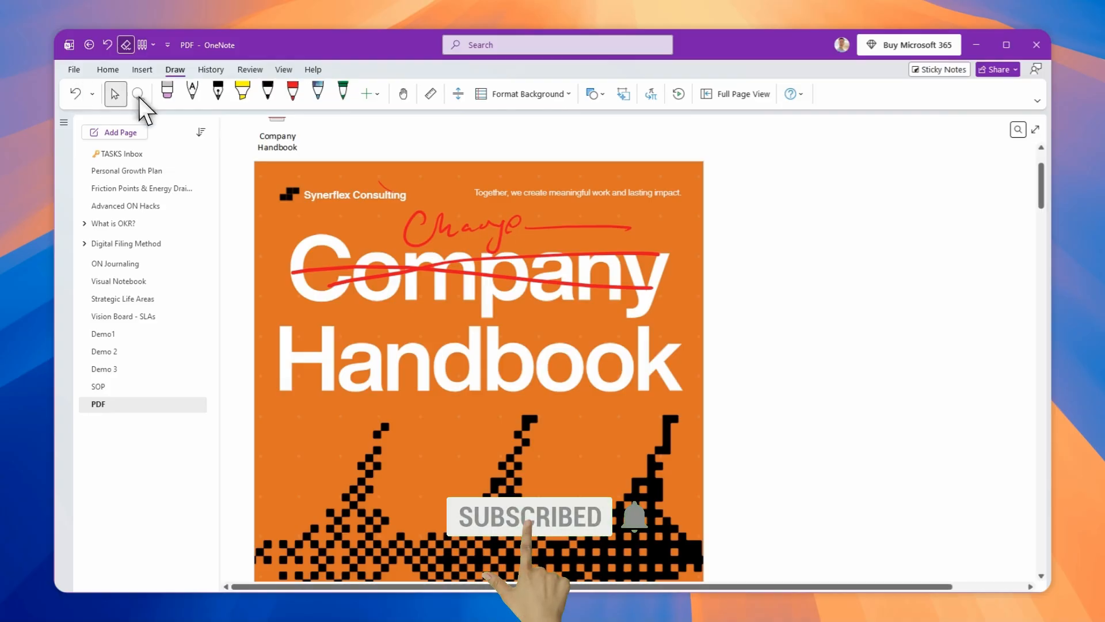
pyautogui.scroll(-10, 646, 365)
pyautogui.scroll(3, 645, 366)
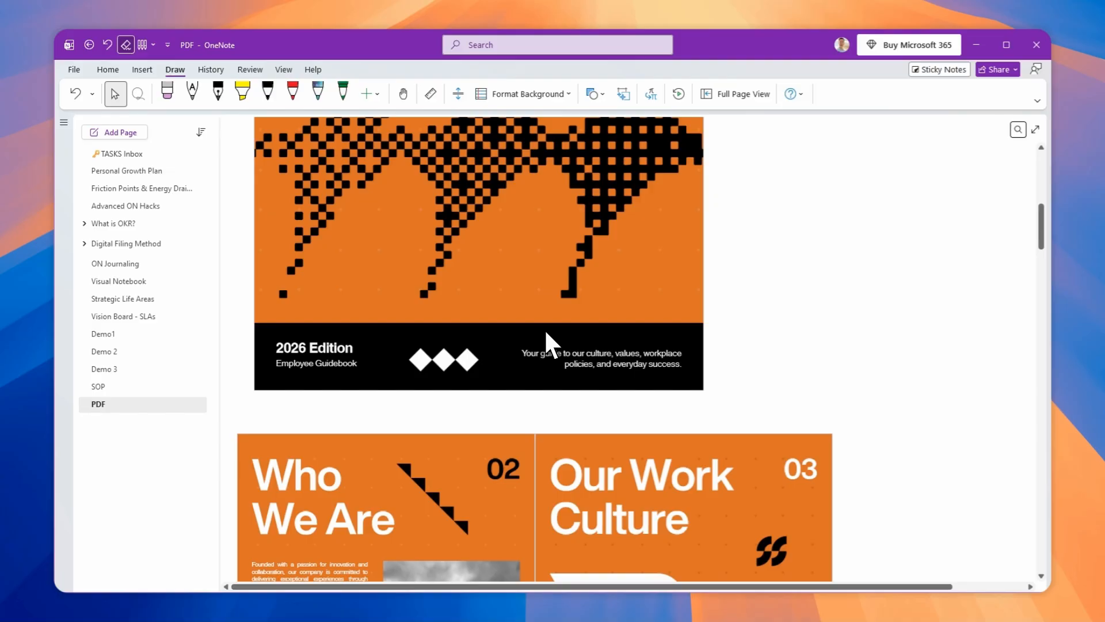
pyautogui.scroll(-4, 563, 310)
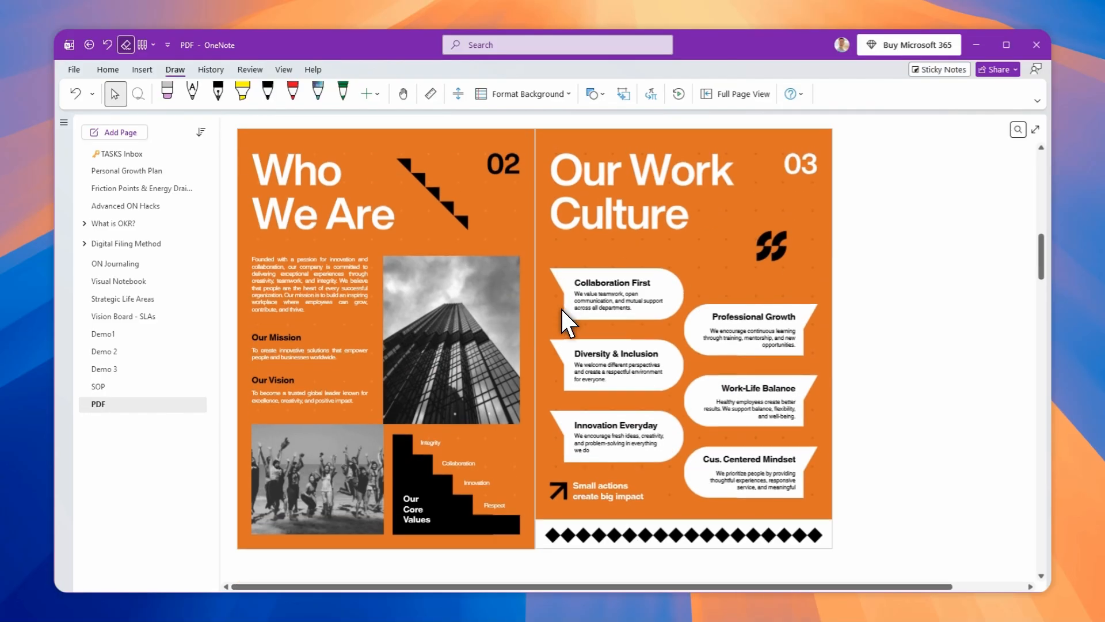
pyautogui.scroll(3, 563, 308)
pyautogui.scroll(-6, 637, 395)
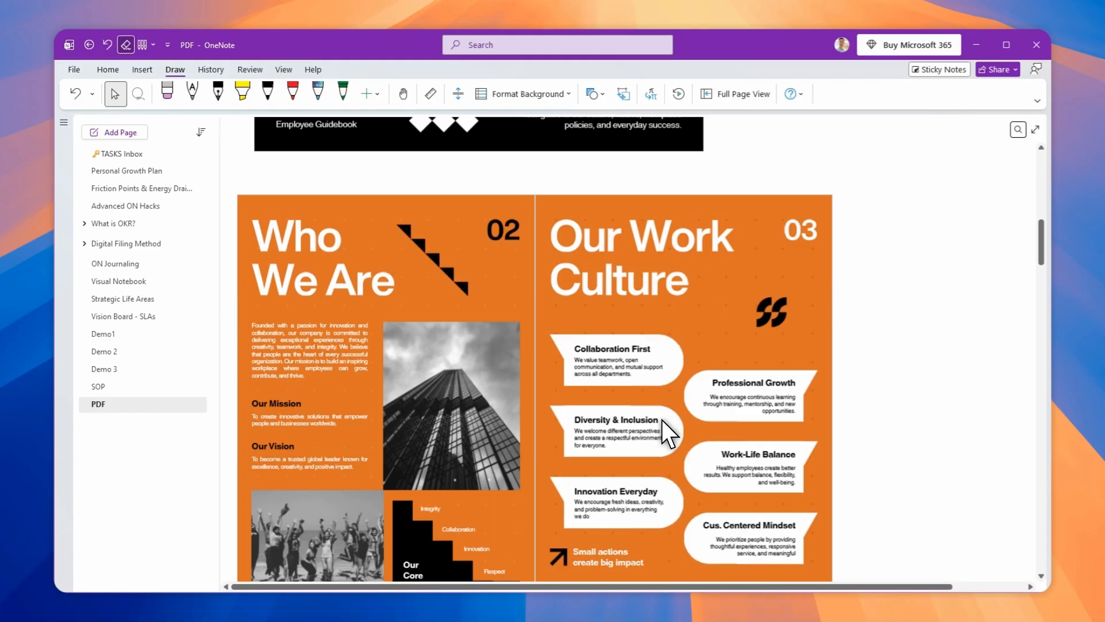
pyautogui.scroll(6, 663, 426)
pyautogui.scroll(6, 661, 417)
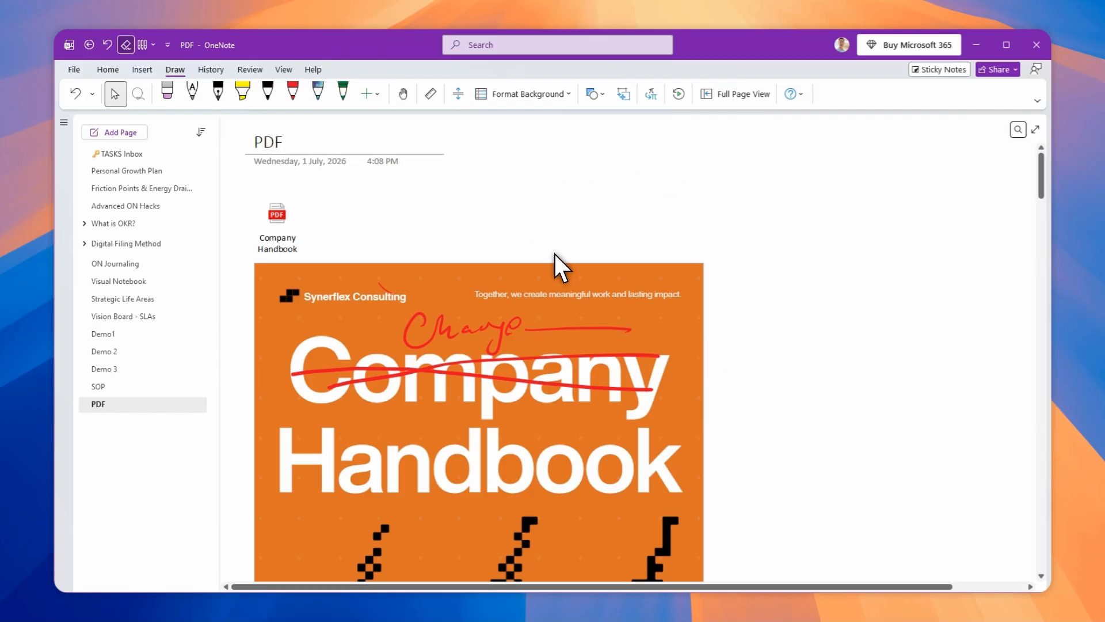
# Add a new page titled "PDF2" to the section, and return to the PDF page.
pyautogui.click(107, 134)
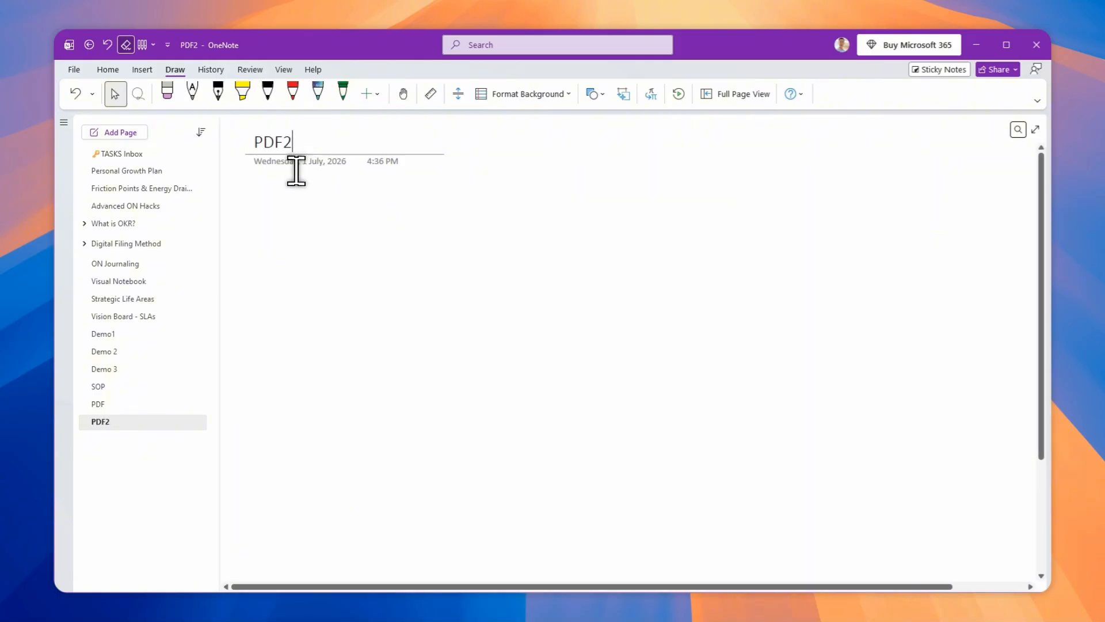
pyautogui.click(136, 404)
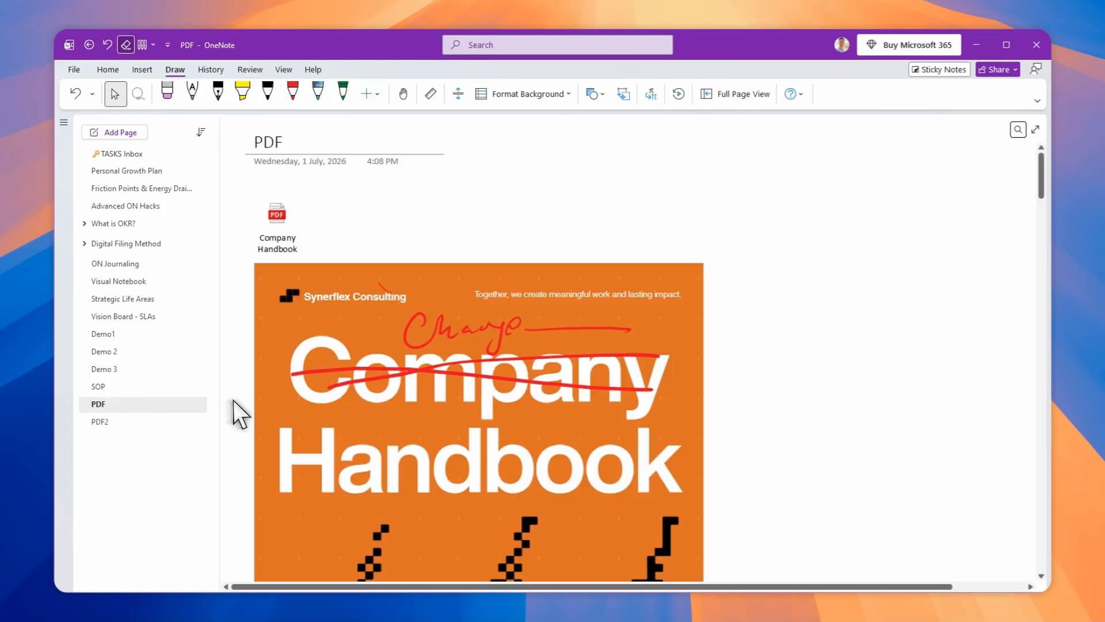
# Check on the PDF page whether the cover and the "Our Work Culture" image can be selected as movable pictures.
pyautogui.scroll(-3, 733, 408)
pyautogui.scroll(3, 733, 407)
pyautogui.click(678, 305)
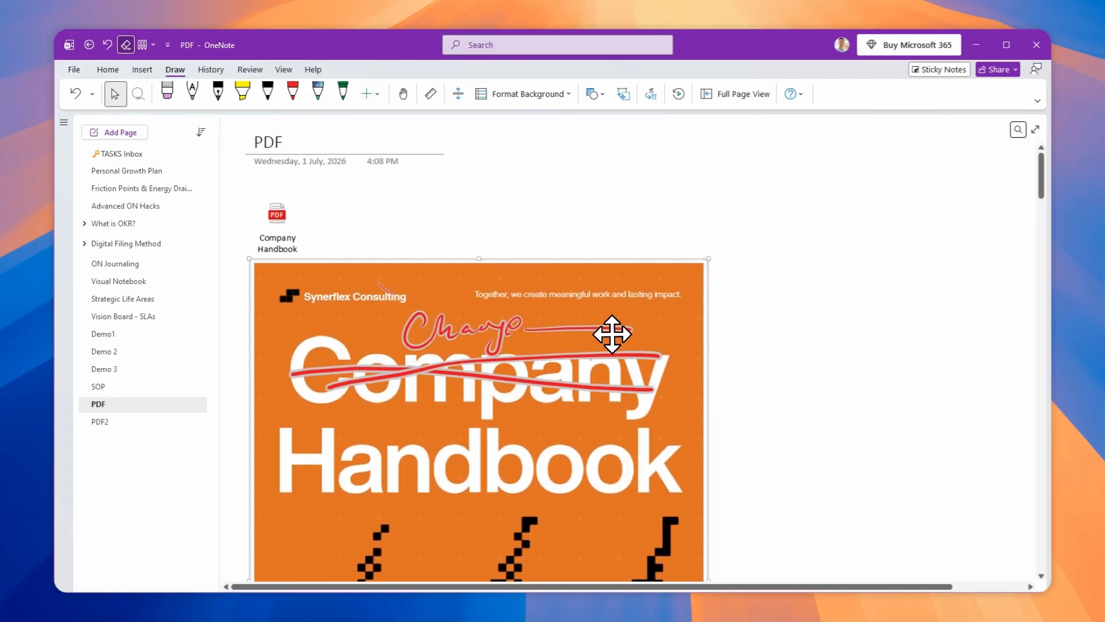
pyautogui.scroll(-5, 612, 334)
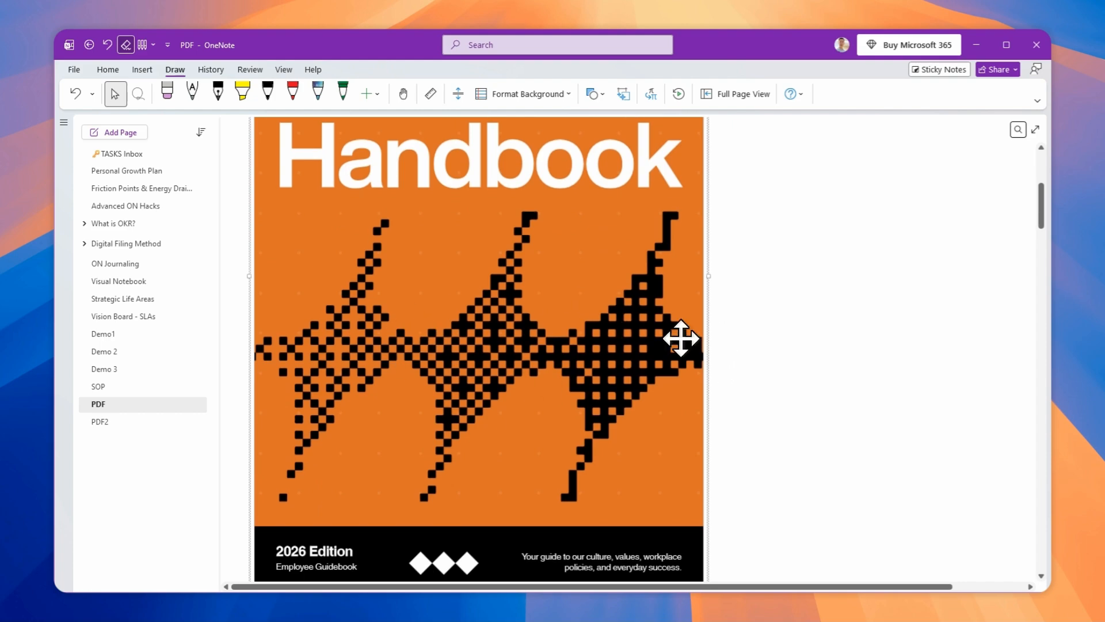
pyautogui.click(123, 426)
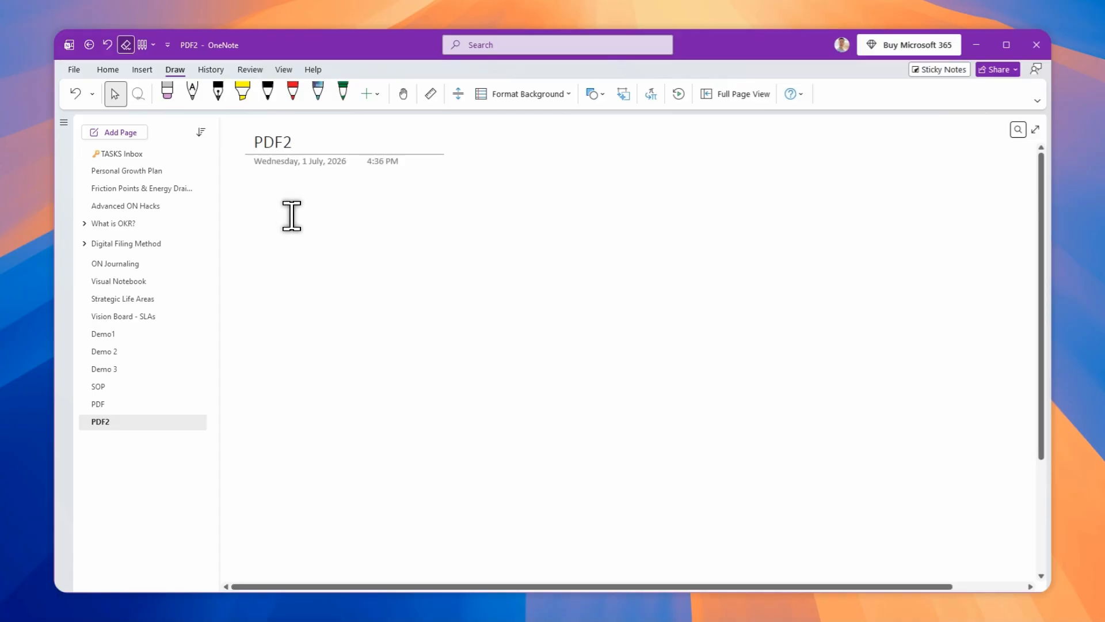
pyautogui.click(125, 404)
pyautogui.scroll(-7, 860, 398)
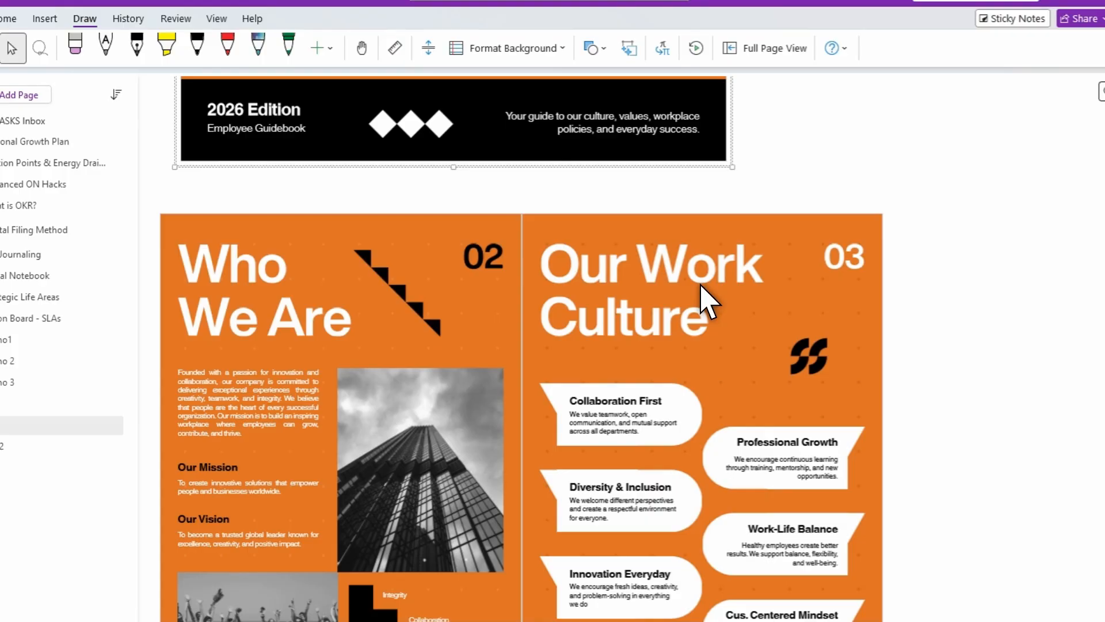
pyautogui.click(706, 291)
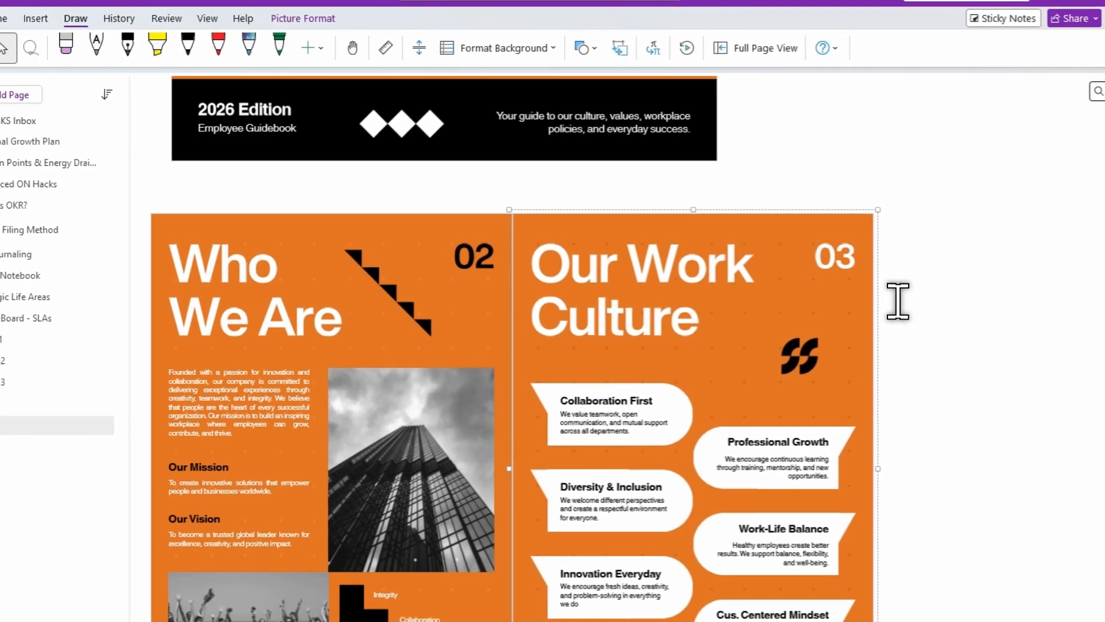
pyautogui.scroll(10, 931, 304)
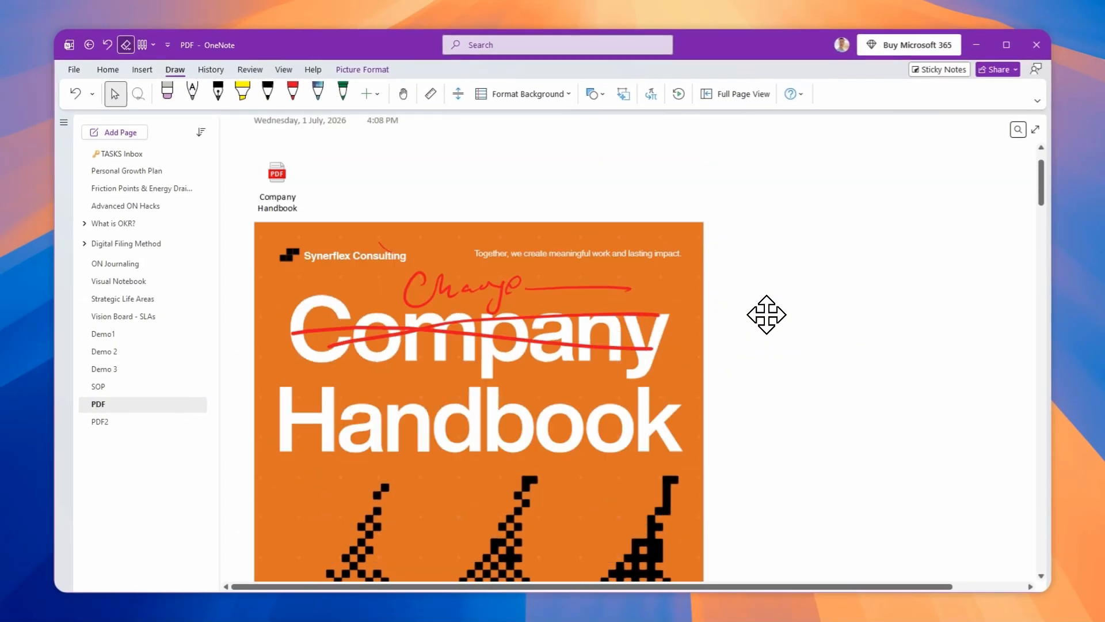
pyautogui.scroll(-3, 767, 315)
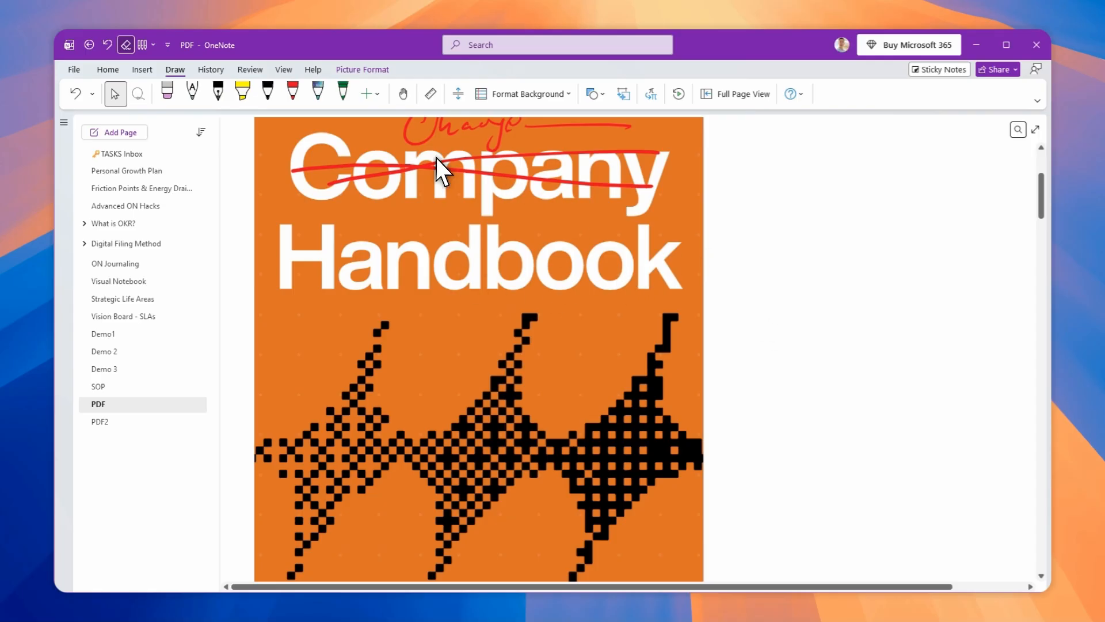
# From the PDF2 page, enable "Automatically set inserted file printouts in the background" in the advanced OneNote options.
pyautogui.click(109, 422)
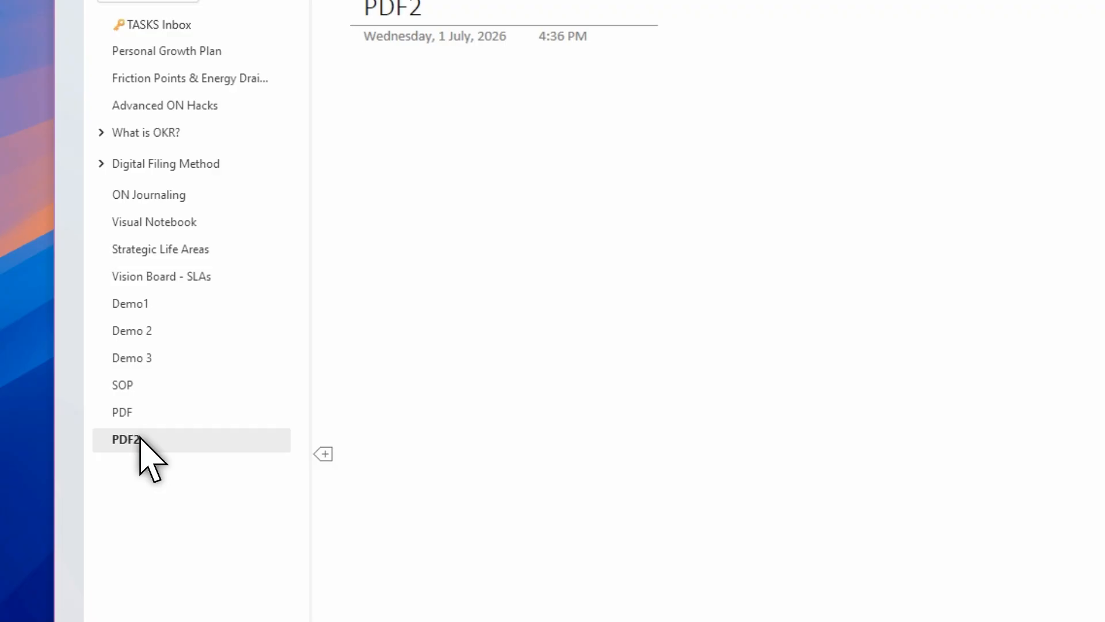
pyautogui.click(80, 83)
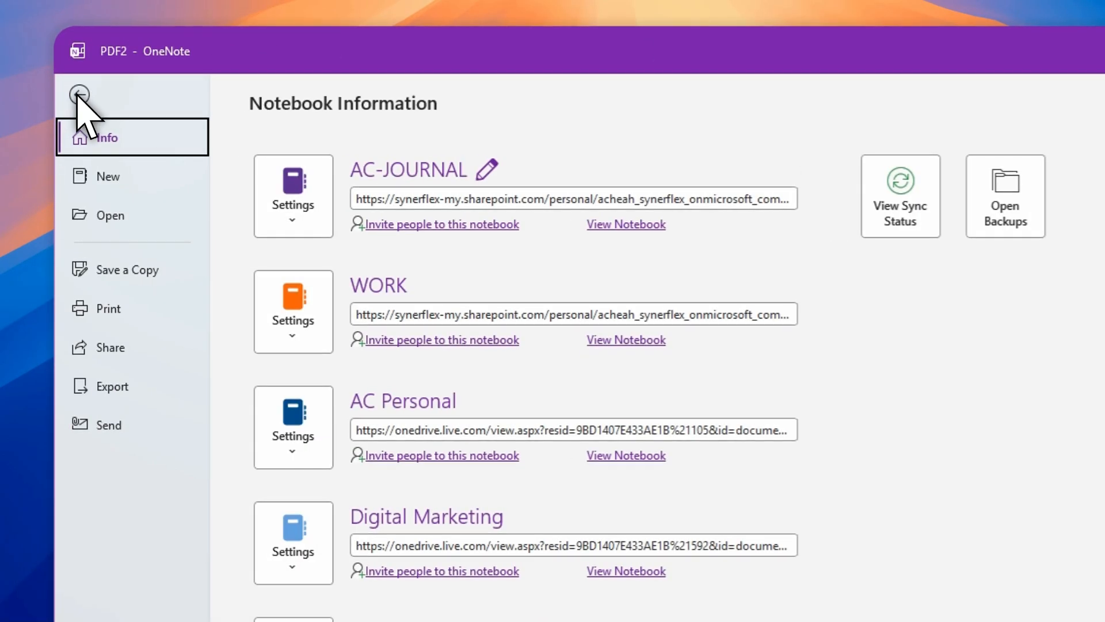
pyautogui.click(108, 557)
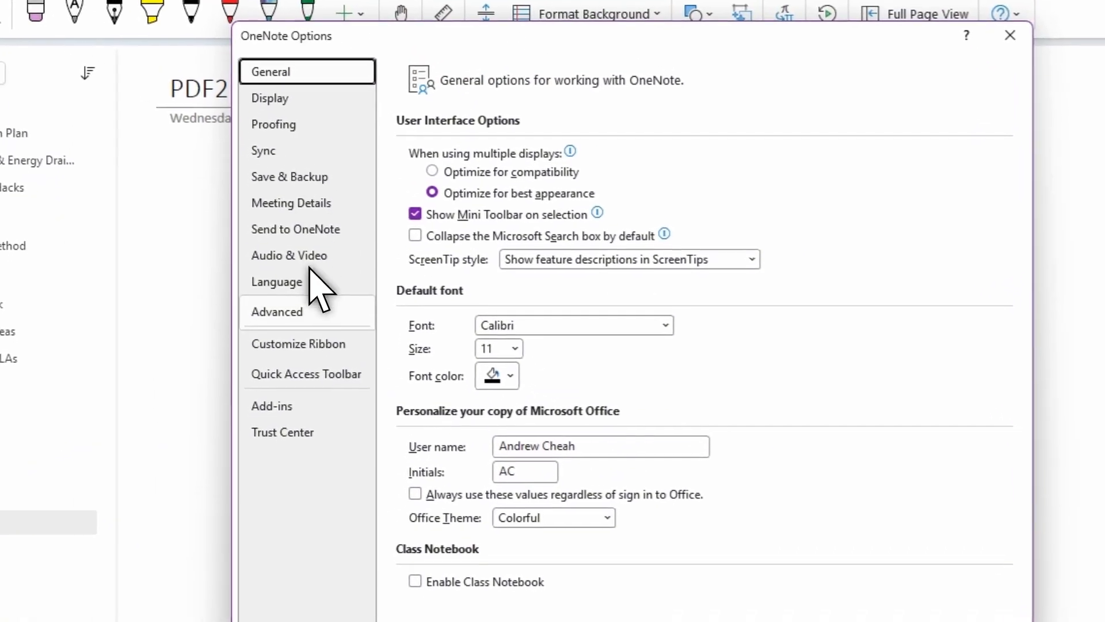
pyautogui.click(494, 119)
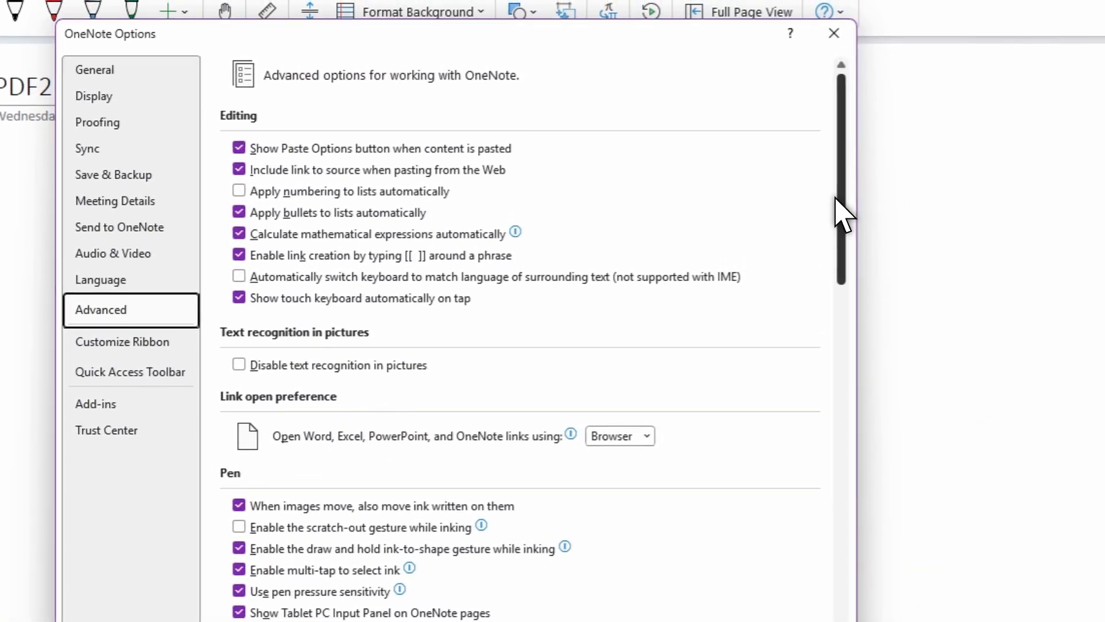
pyautogui.moveTo(836, 199); pyautogui.dragTo(823, 403)
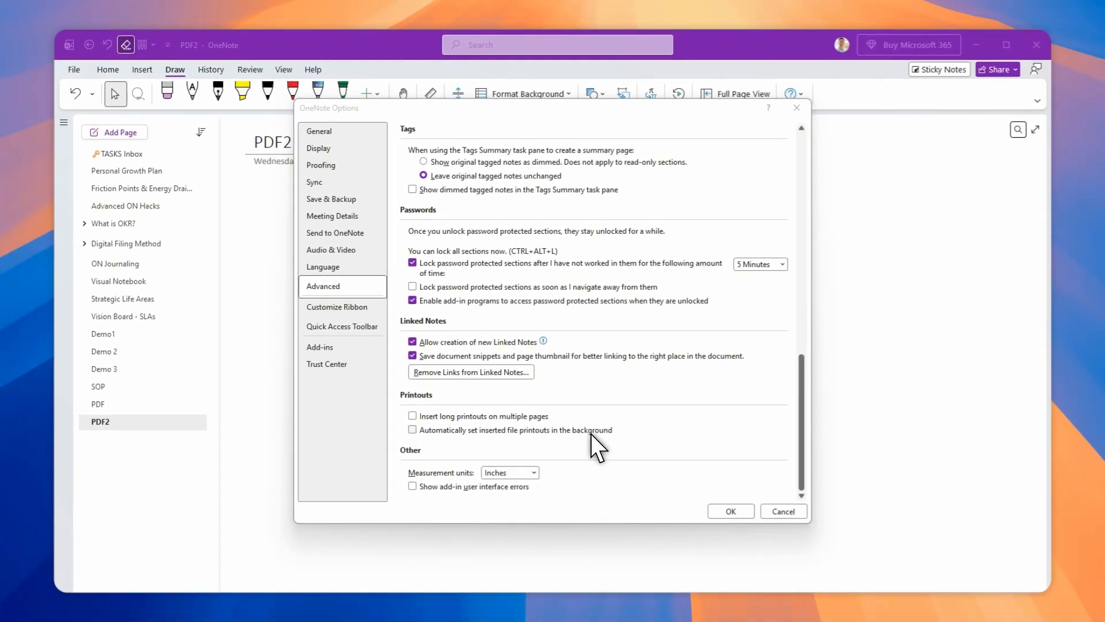
pyautogui.click(412, 431)
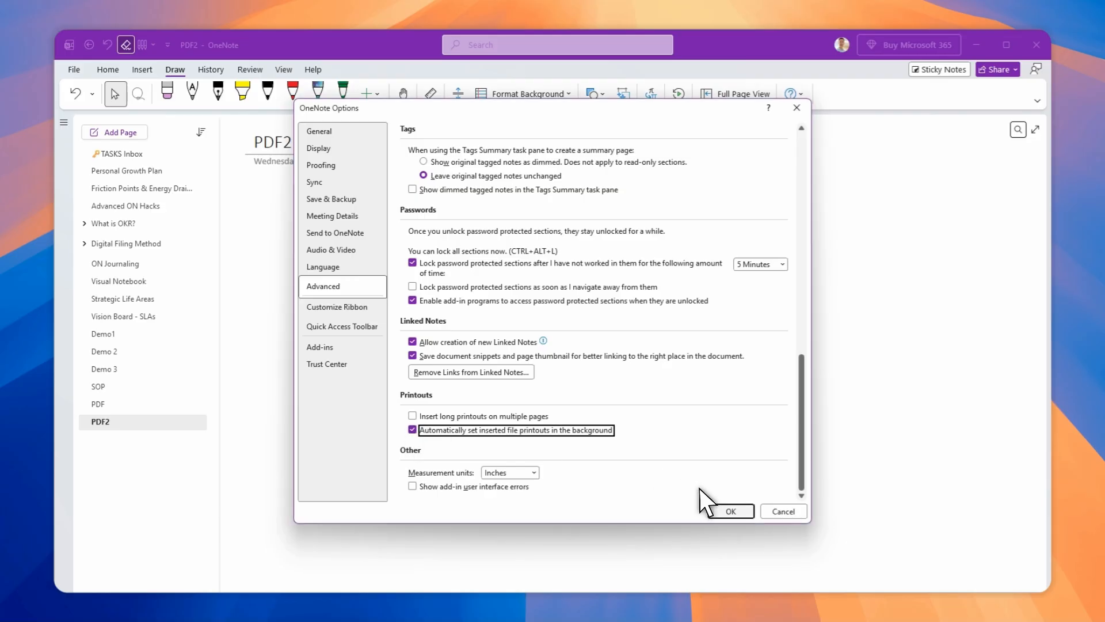
pyautogui.click(729, 511)
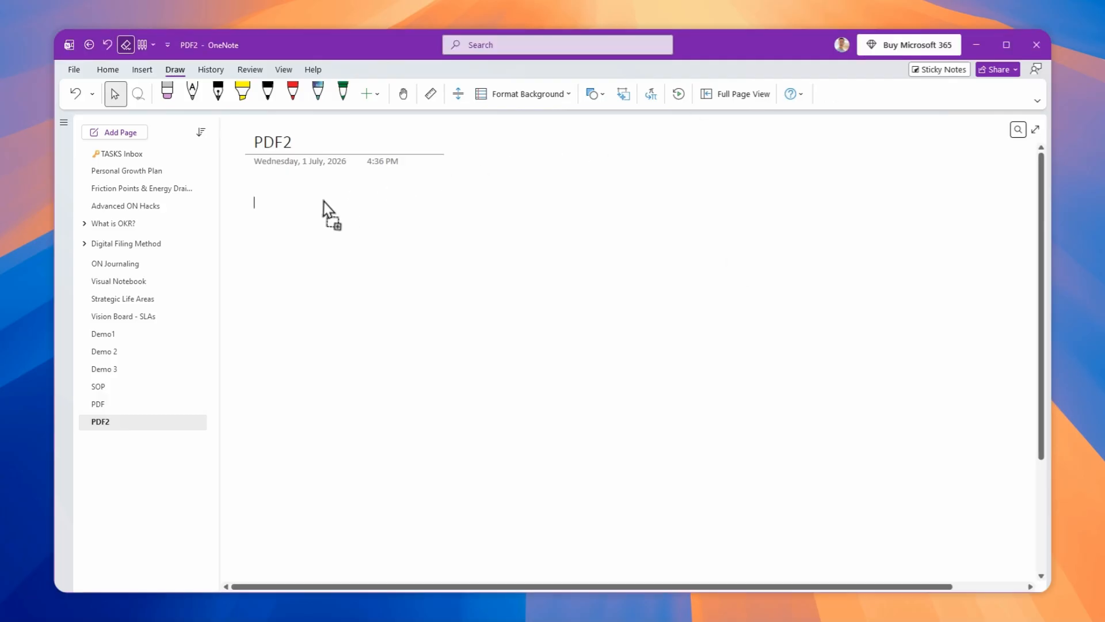
# Insert the Company Handbook PDF below the title of the PDF2 page as a printout.
pyautogui.moveTo(324, 202); pyautogui.dragTo(291, 206)
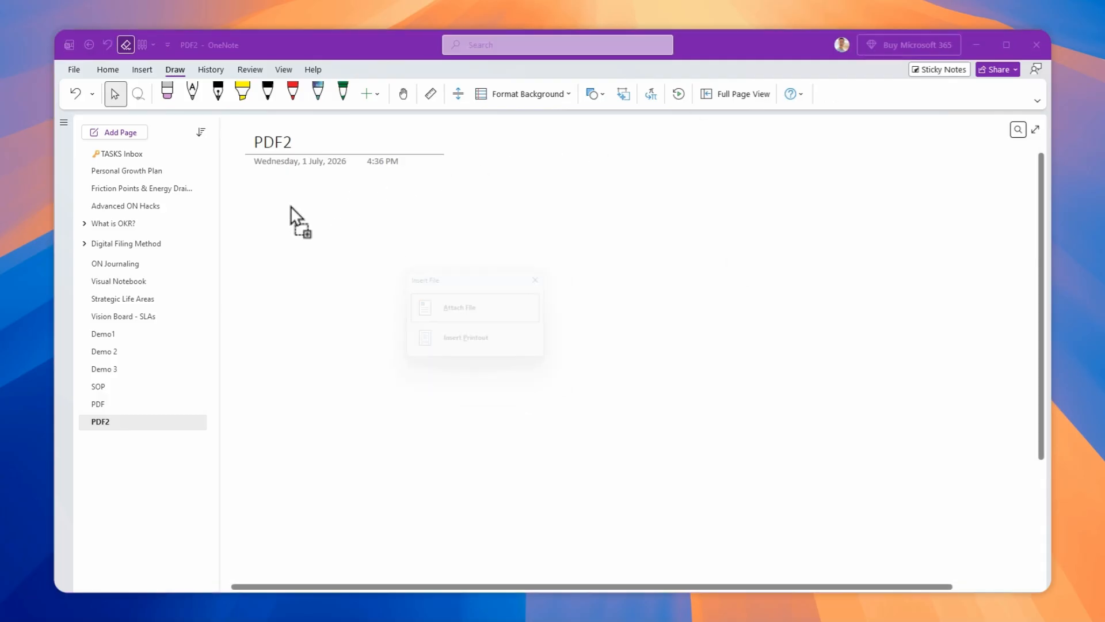
pyautogui.click(450, 344)
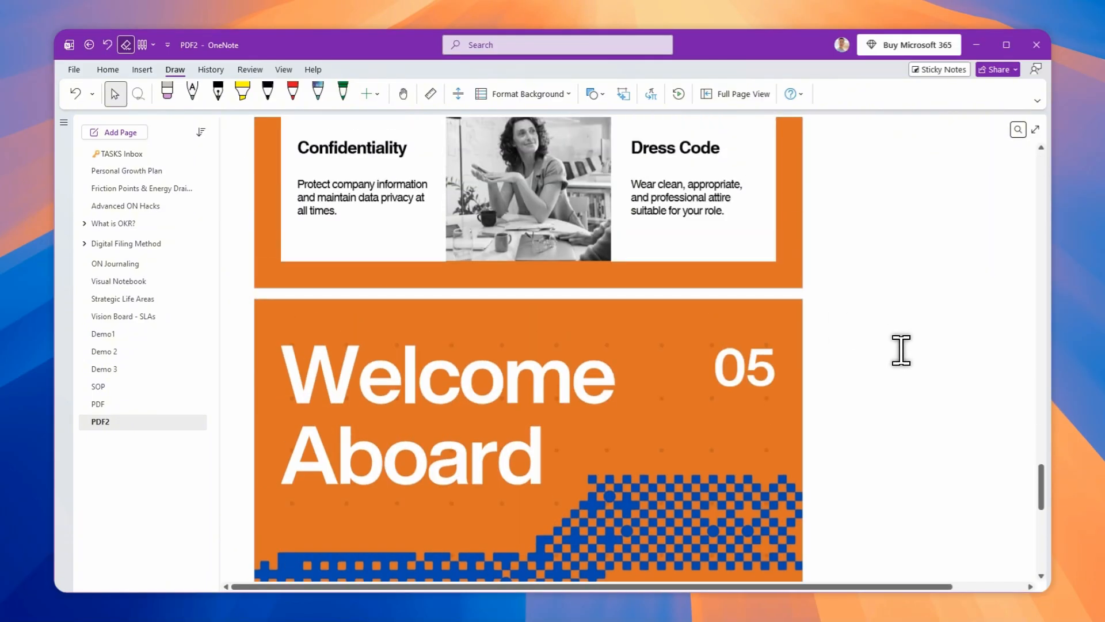
# Examine the new printout on the PDF2 page and test whether its cover image can be selected.
pyautogui.scroll(5, 921, 351)
pyautogui.moveTo(1039, 407); pyautogui.dragTo(1049, 172)
pyautogui.scroll(-2, 1049, 180)
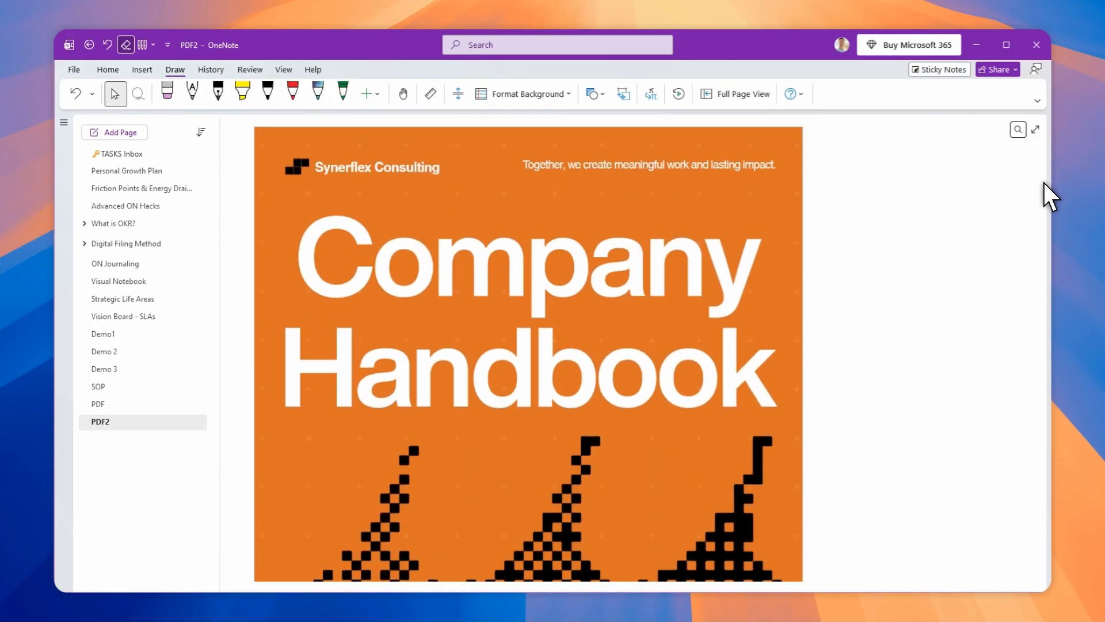
pyautogui.scroll(2, 669, 200)
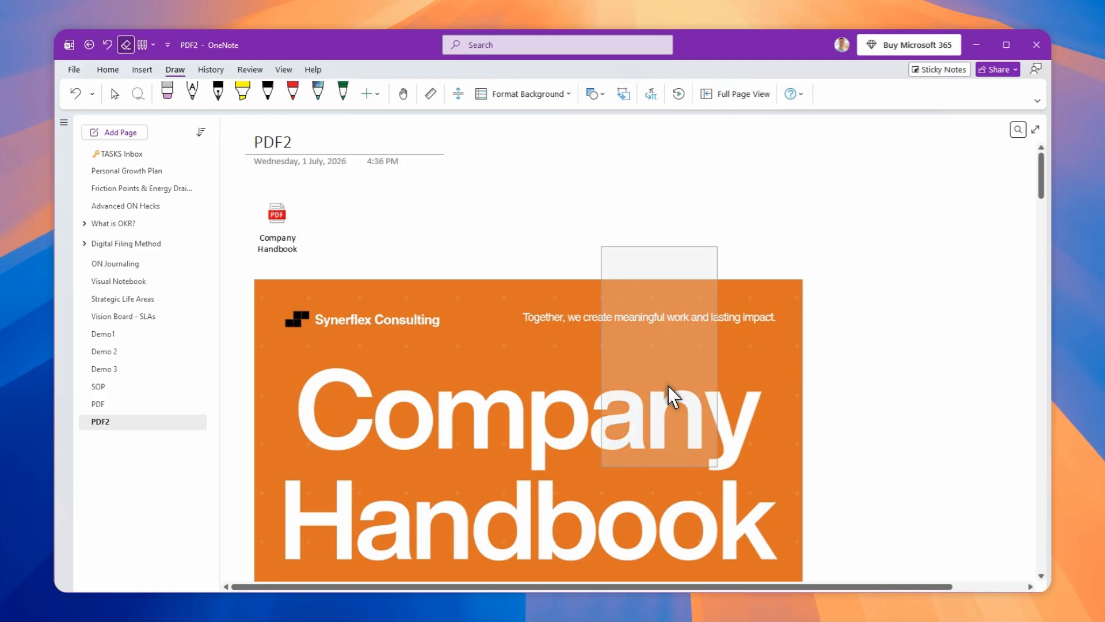
pyautogui.scroll(-3, 825, 449)
pyautogui.scroll(-3, 825, 449)
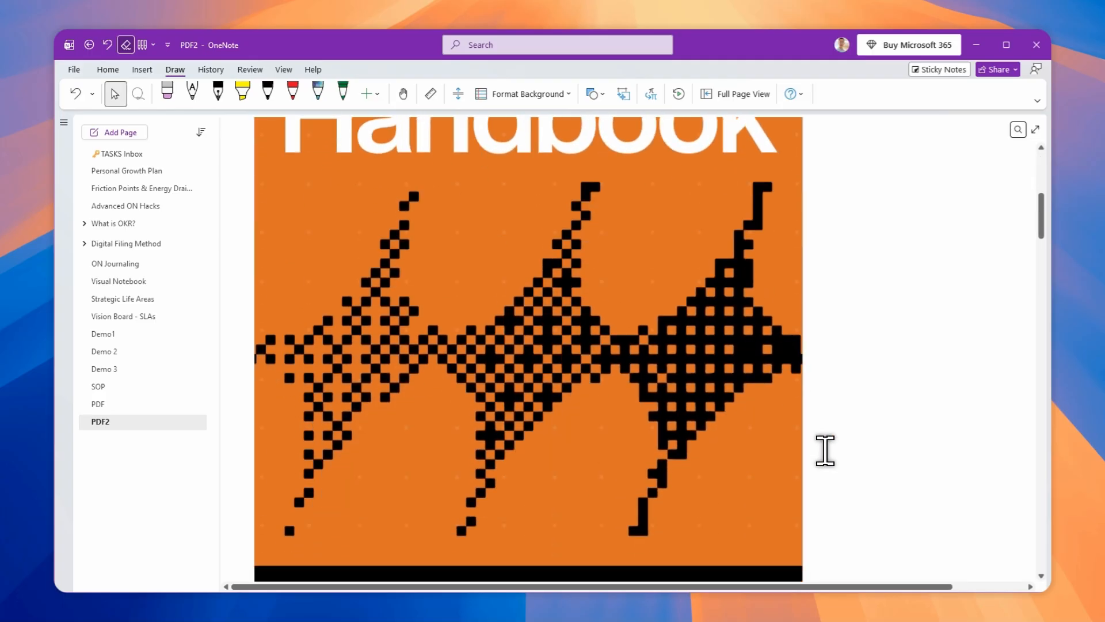
pyautogui.scroll(6, 825, 448)
pyautogui.scroll(-3, 825, 448)
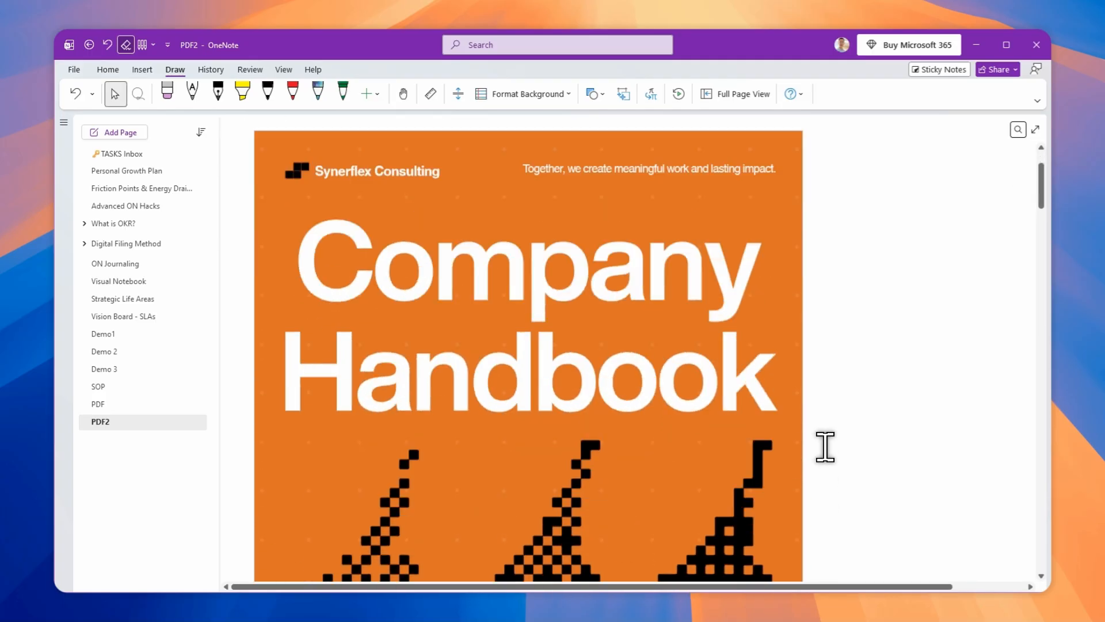
pyautogui.scroll(1, 825, 448)
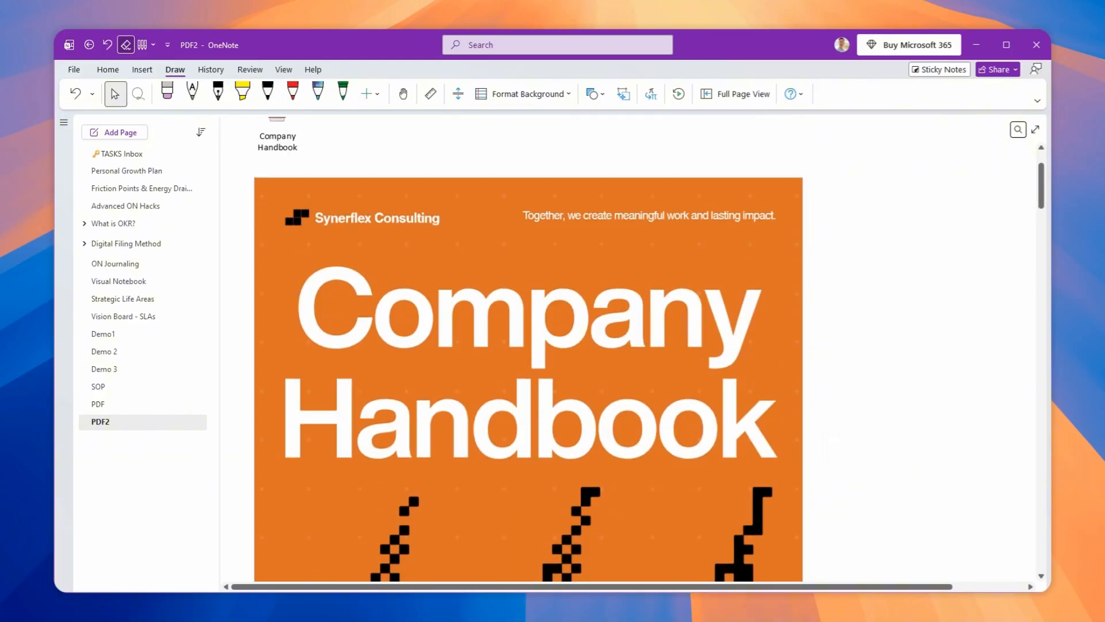
pyautogui.scroll(2, 827, 447)
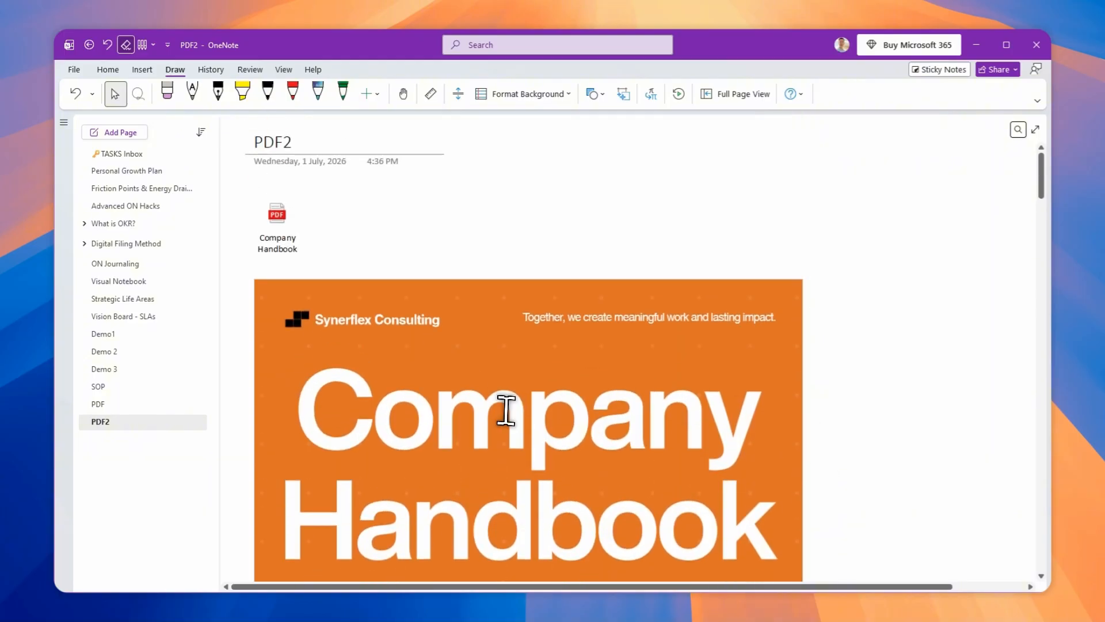
pyautogui.scroll(-2, 872, 366)
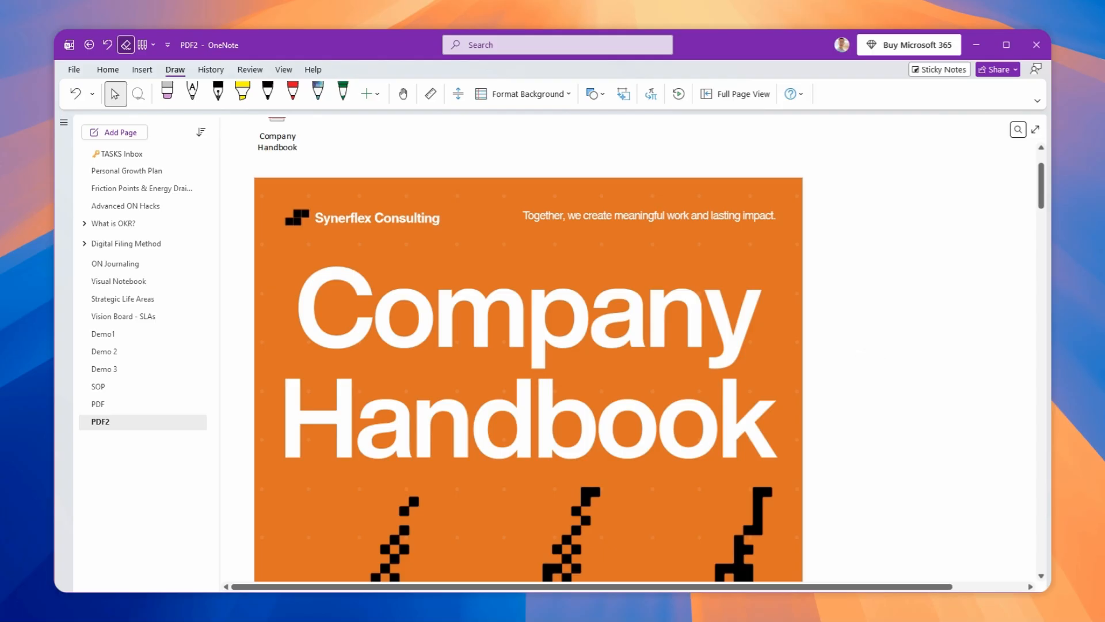
# Highlight in yellow the first two lines of the paragraph beginning "Founded with a passion" on the handbook's "Who We Are" page.
pyautogui.click(293, 93)
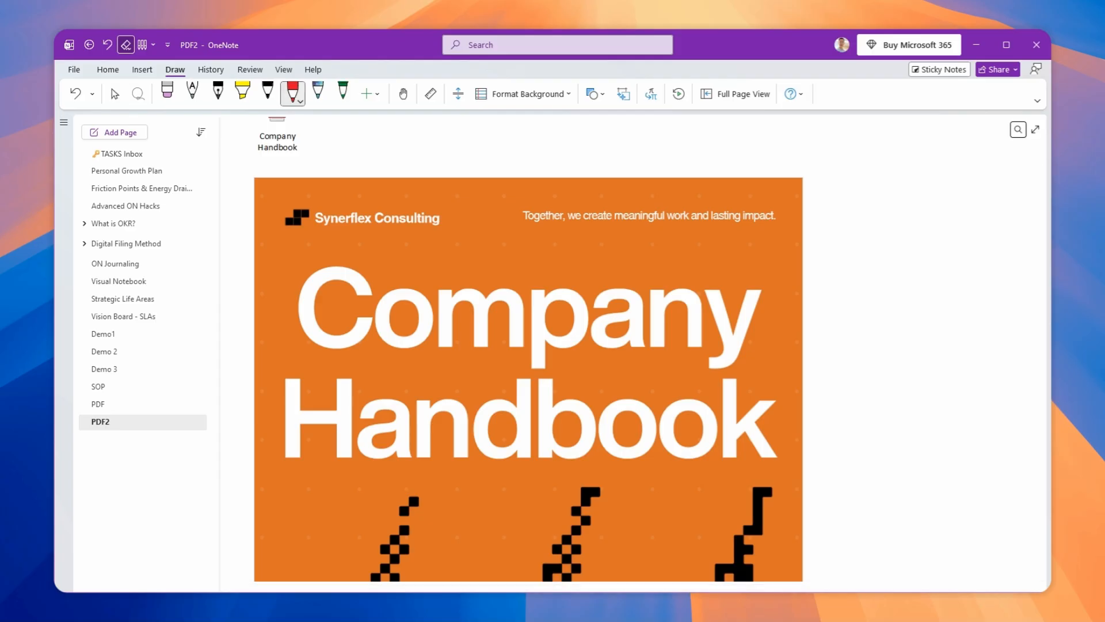
pyautogui.press('Escape')
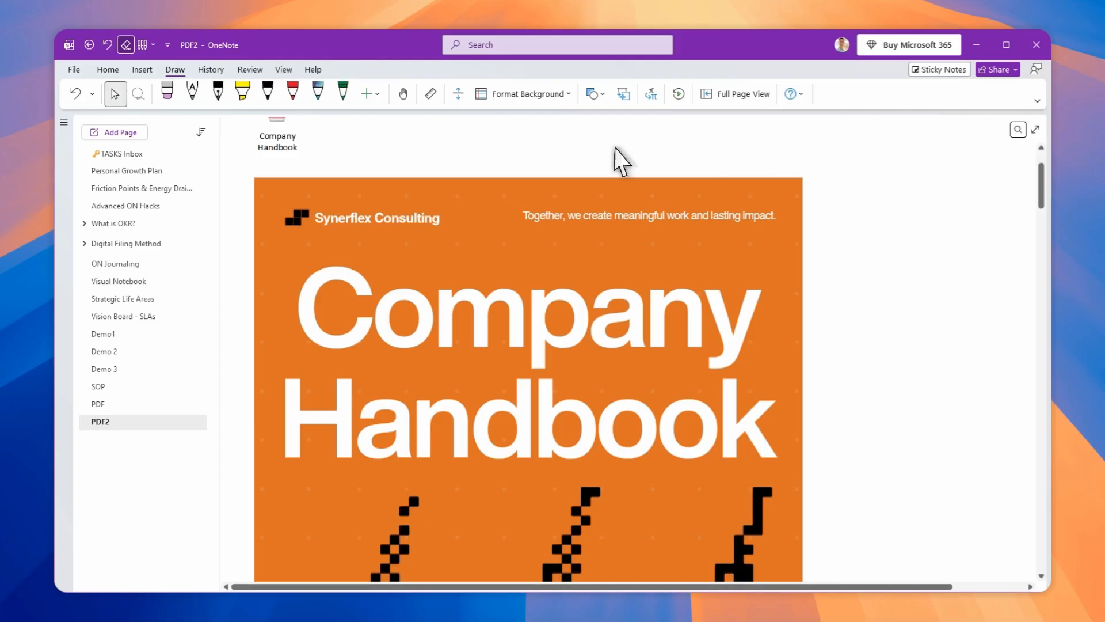
pyautogui.click(243, 92)
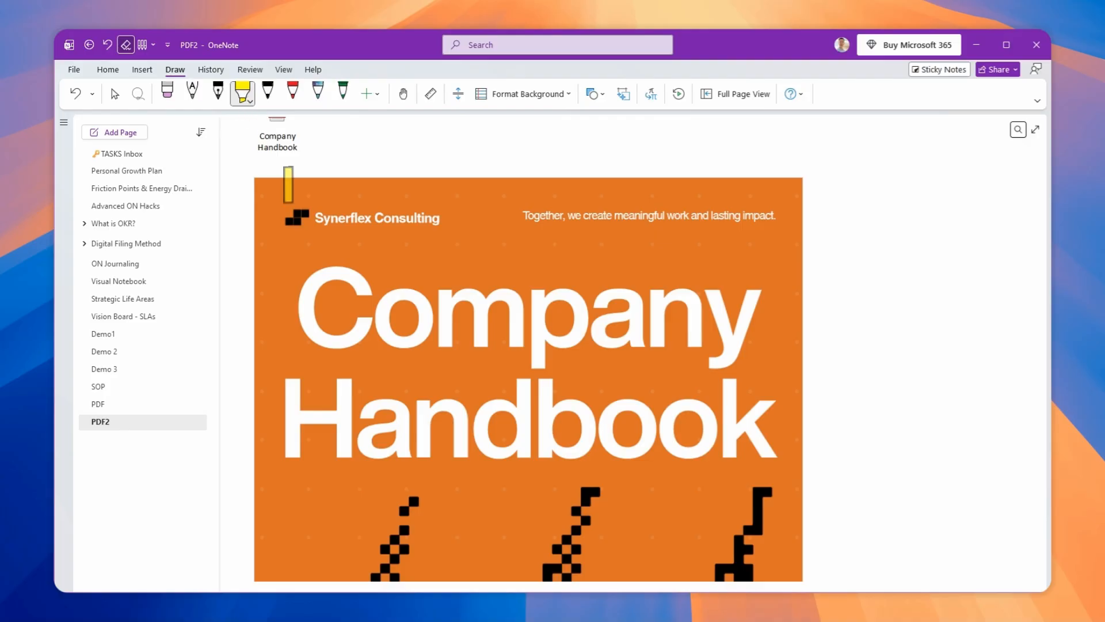
pyautogui.scroll(-10, 310, 313)
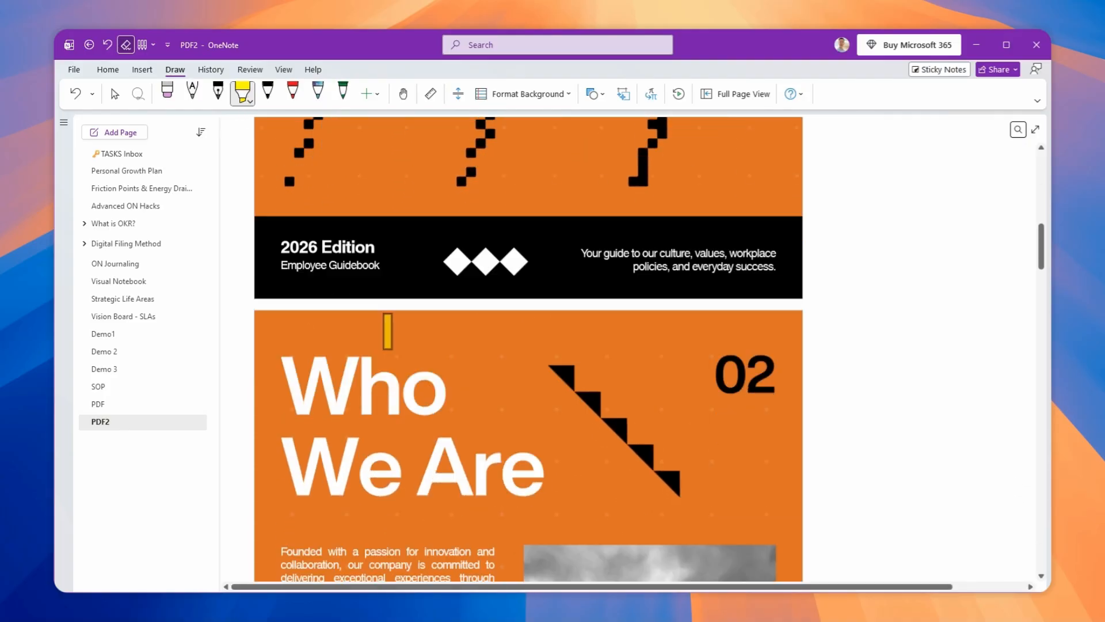
pyautogui.scroll(-3, 381, 319)
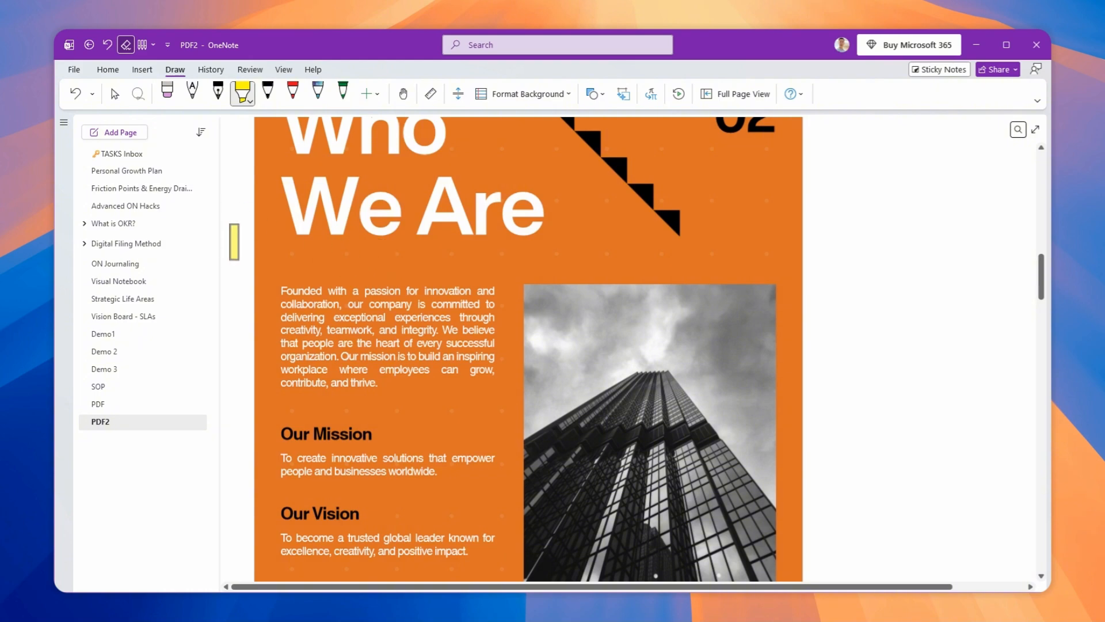
pyautogui.moveTo(489, 291); pyautogui.dragTo(499, 291)
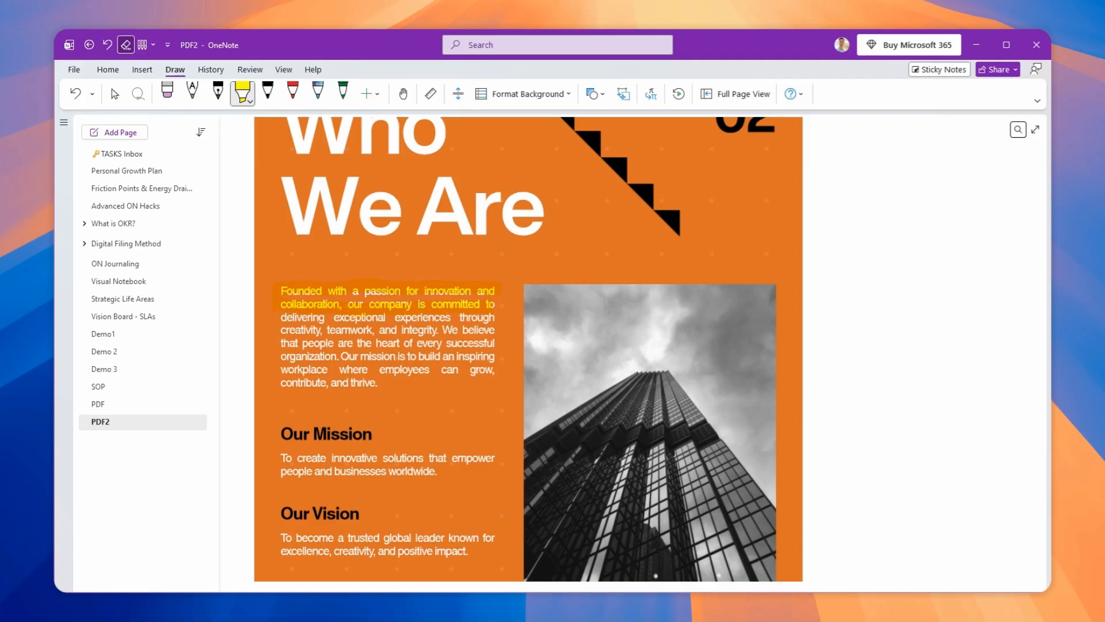
# Bracket the "Founded with a passion" paragraph in red ink and draw an arrow to a handwritten note reading "change to xxx".
pyautogui.click(293, 94)
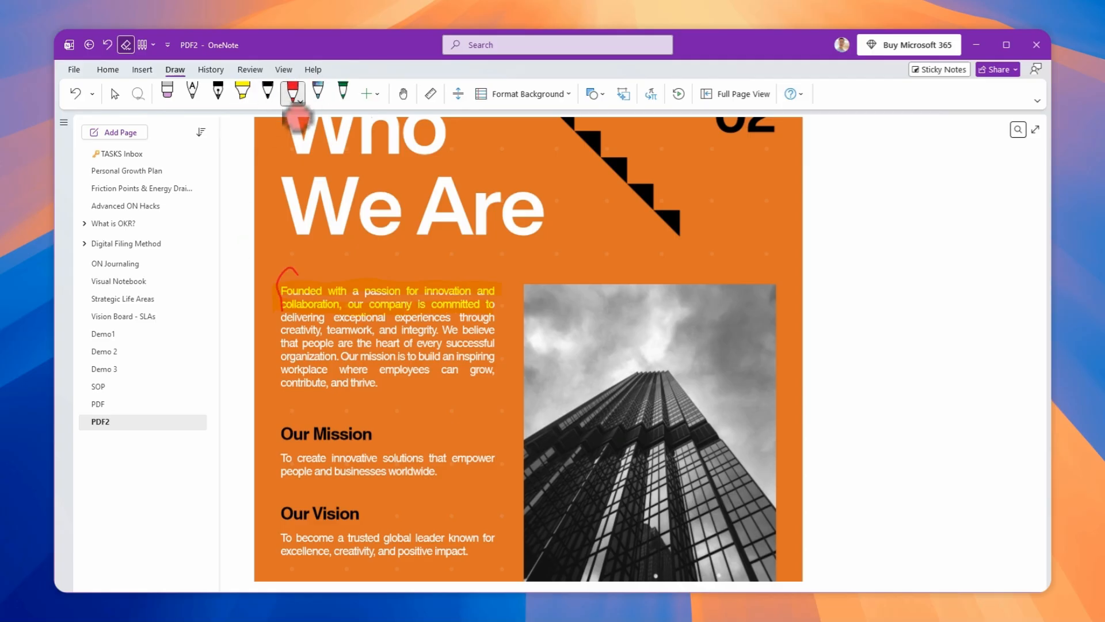
pyautogui.moveTo(278, 350); pyautogui.dragTo(294, 385)
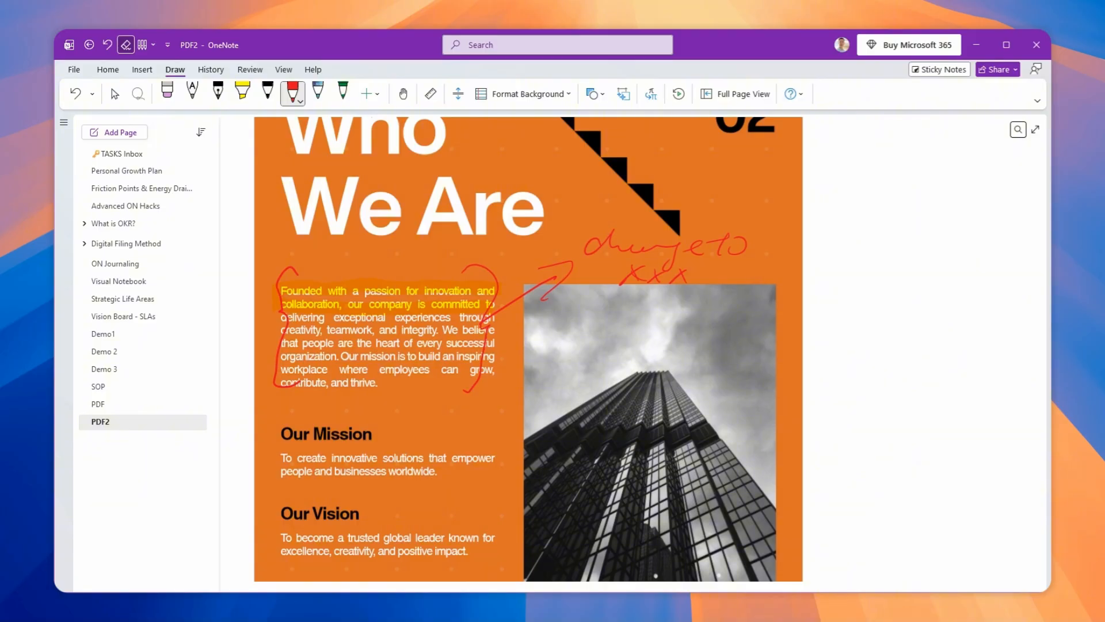
pyautogui.press('Escape')
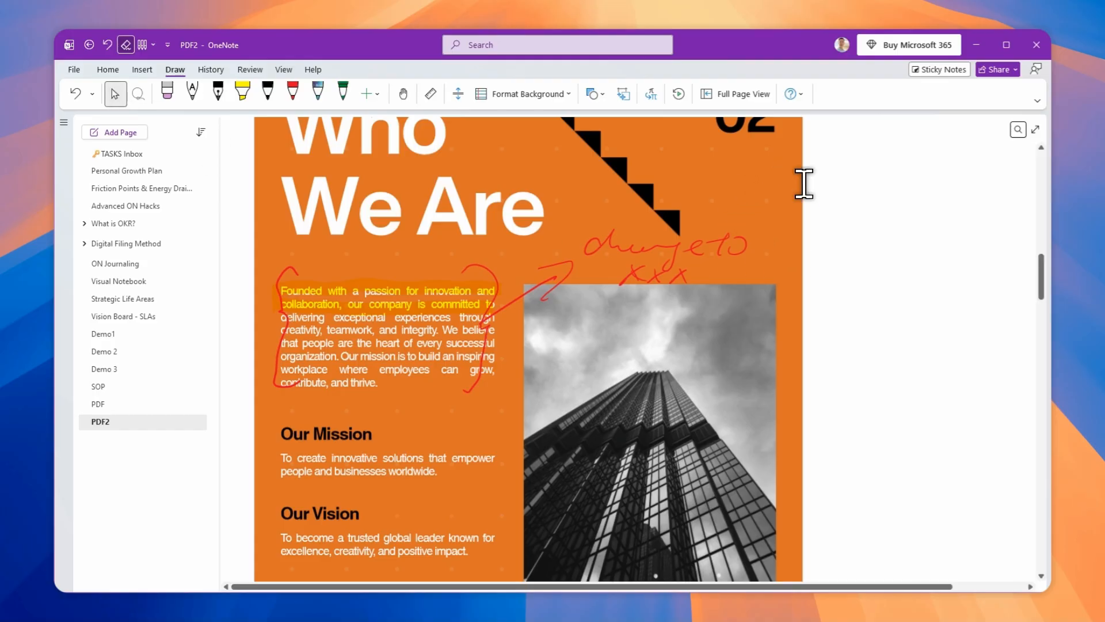
# Check around the "Who We Are" page whether the highlight and red ink stay aligned with the printout while the view moves.
pyautogui.scroll(-10, 715, 232)
pyautogui.scroll(7, 752, 278)
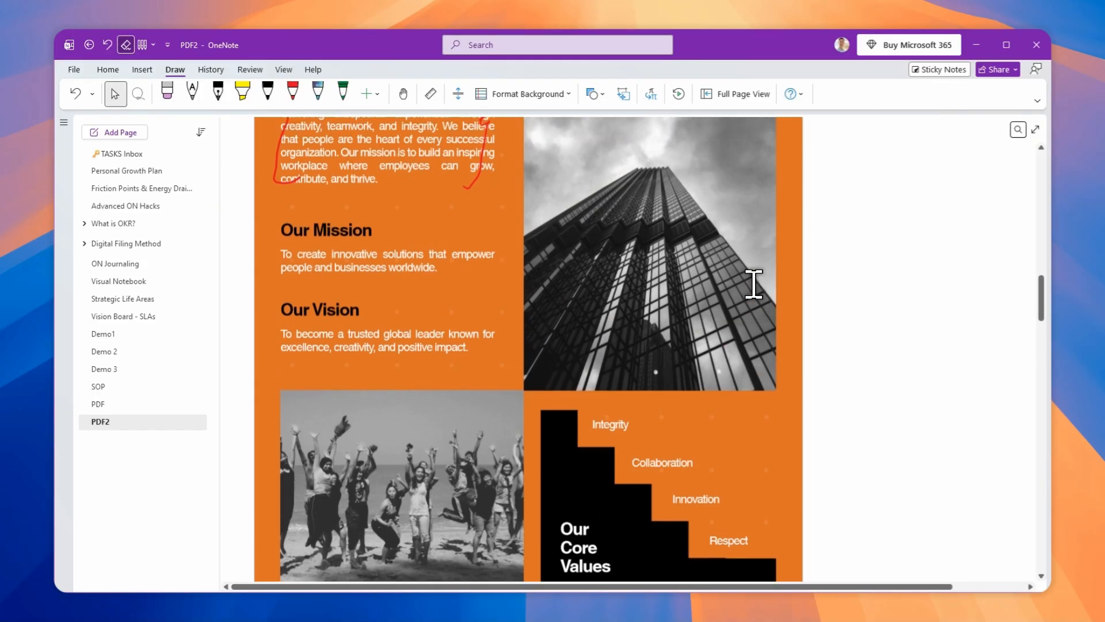
pyautogui.scroll(6, 754, 282)
pyautogui.scroll(-5, 753, 282)
pyautogui.scroll(4, 754, 282)
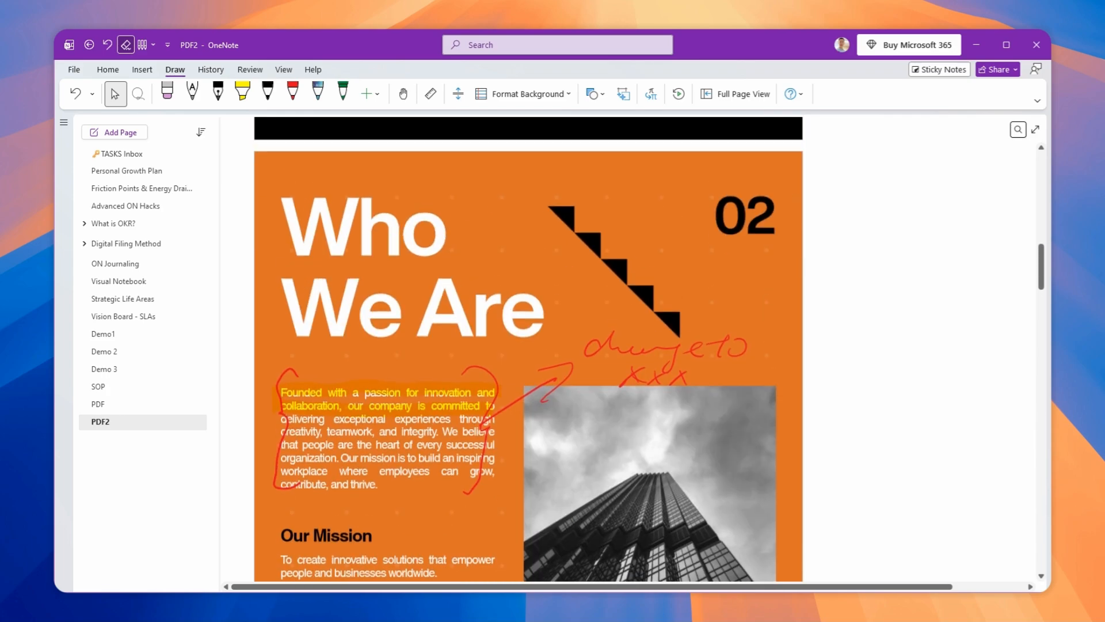
pyautogui.scroll(-3, 767, 281)
pyautogui.scroll(3, 767, 281)
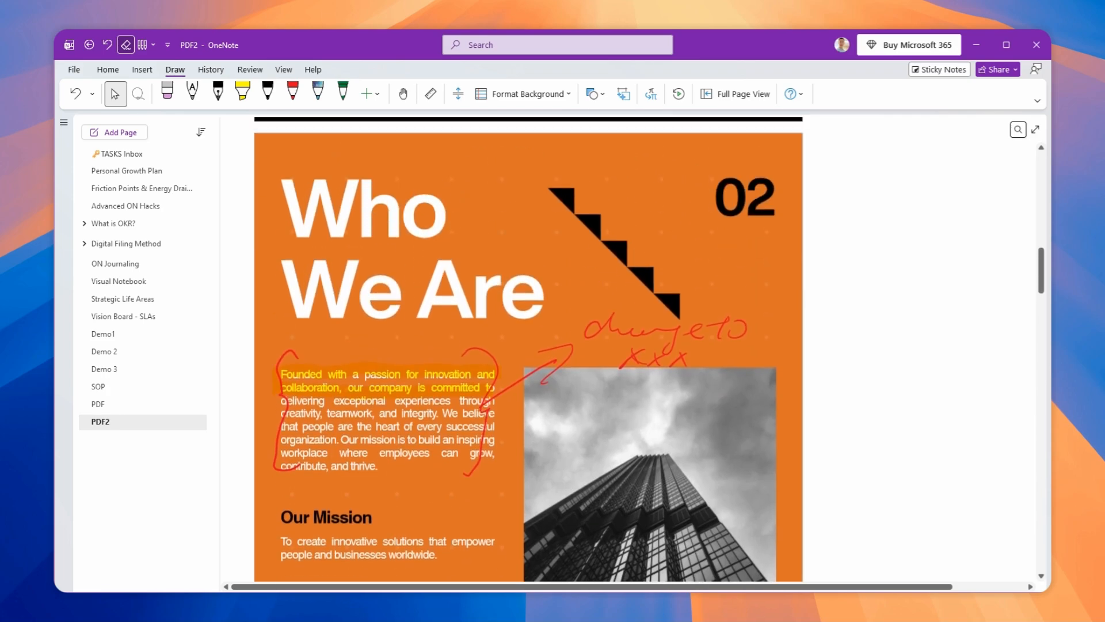
pyautogui.scroll(5, 768, 281)
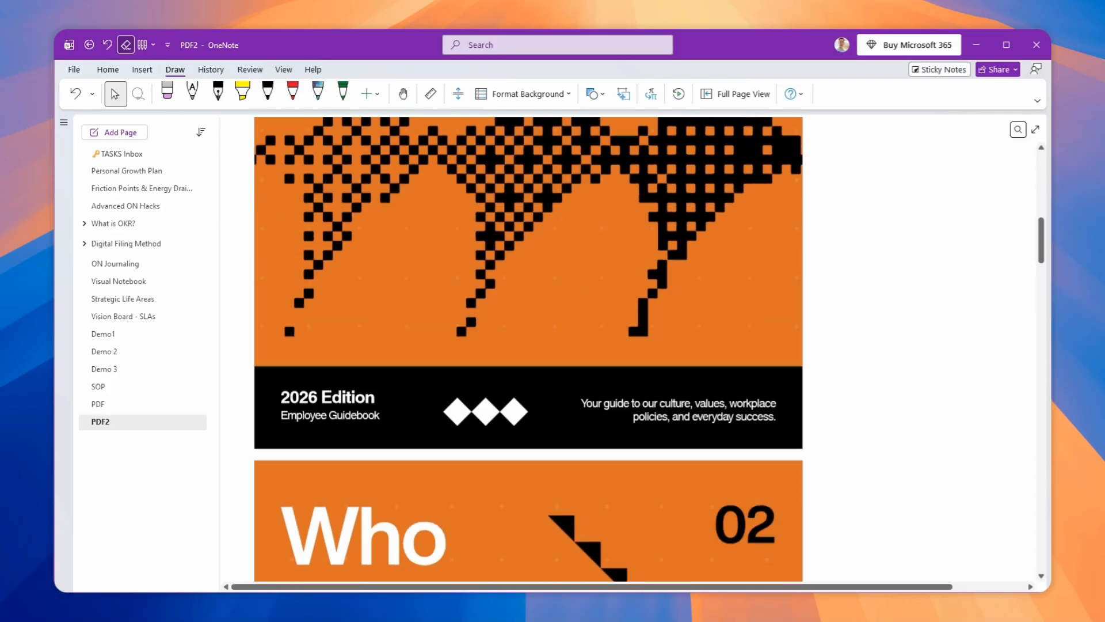
pyautogui.scroll(-5, 768, 281)
pyautogui.scroll(-5, 767, 273)
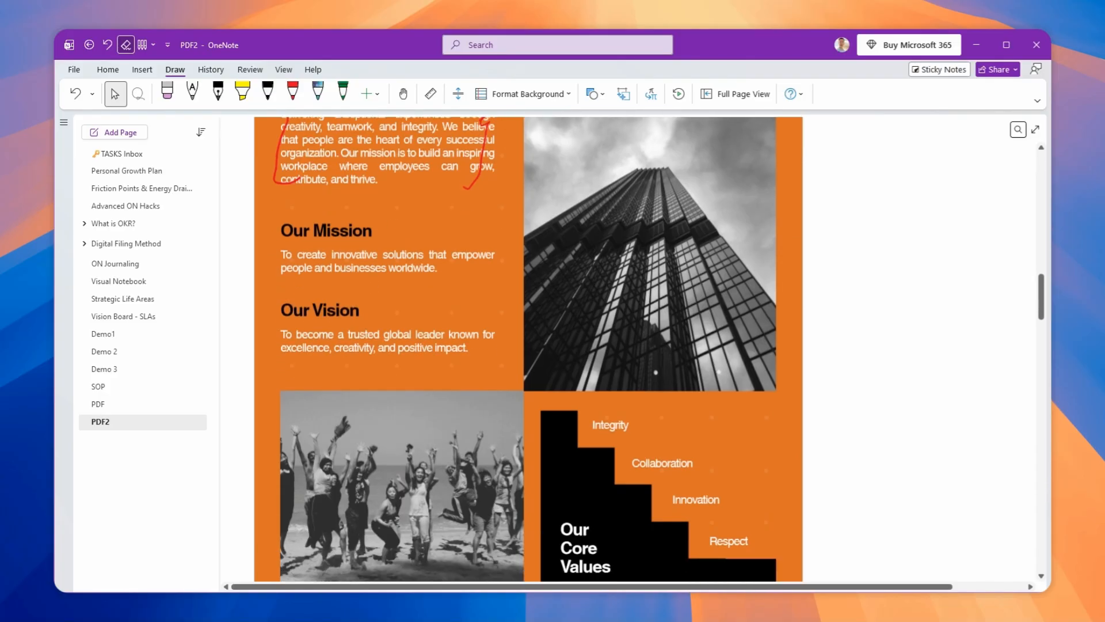
pyautogui.scroll(3, 768, 273)
pyautogui.scroll(4, 767, 276)
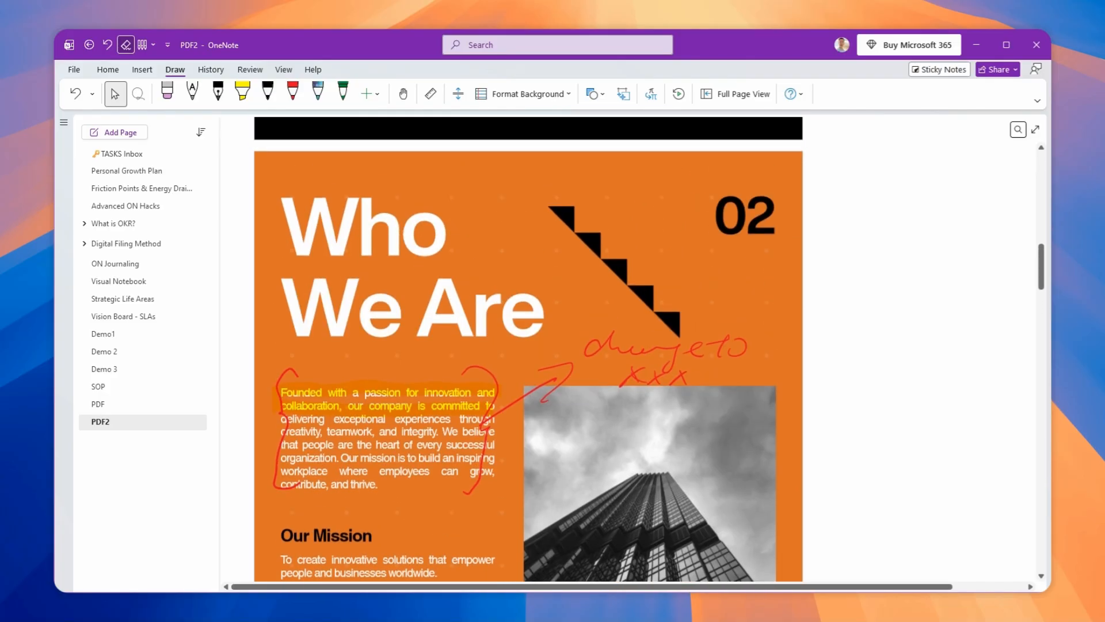
pyautogui.scroll(-5, 767, 276)
pyautogui.scroll(-1, 767, 276)
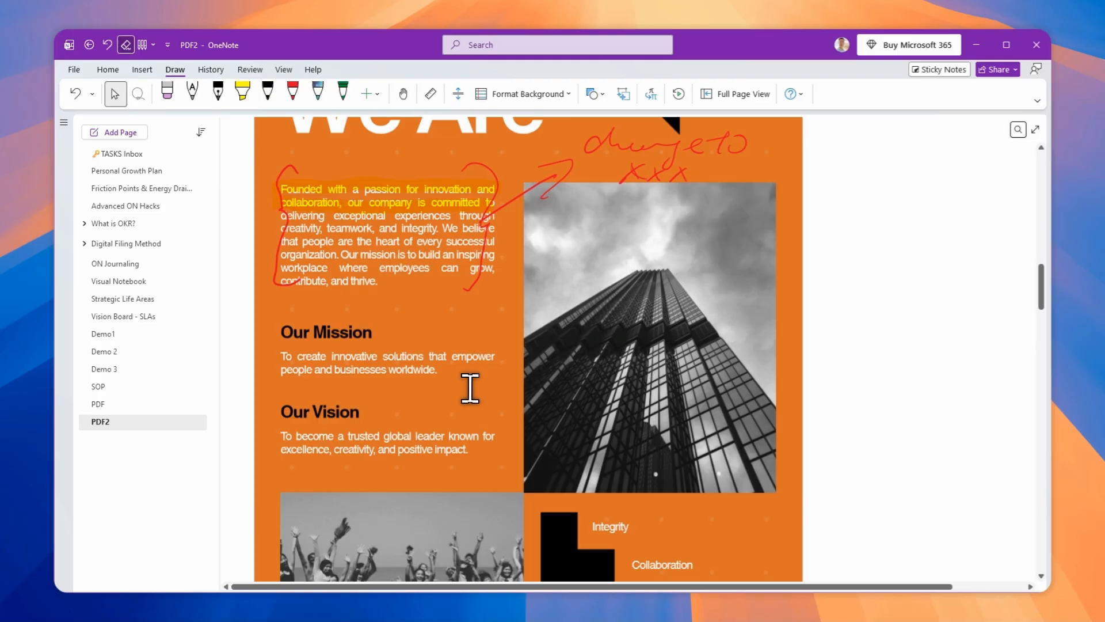
# Switch to Microsoft Teams and start adding a OneNote tab to the Sales Channel Demo channel.
pyautogui.moveTo(674, 619)
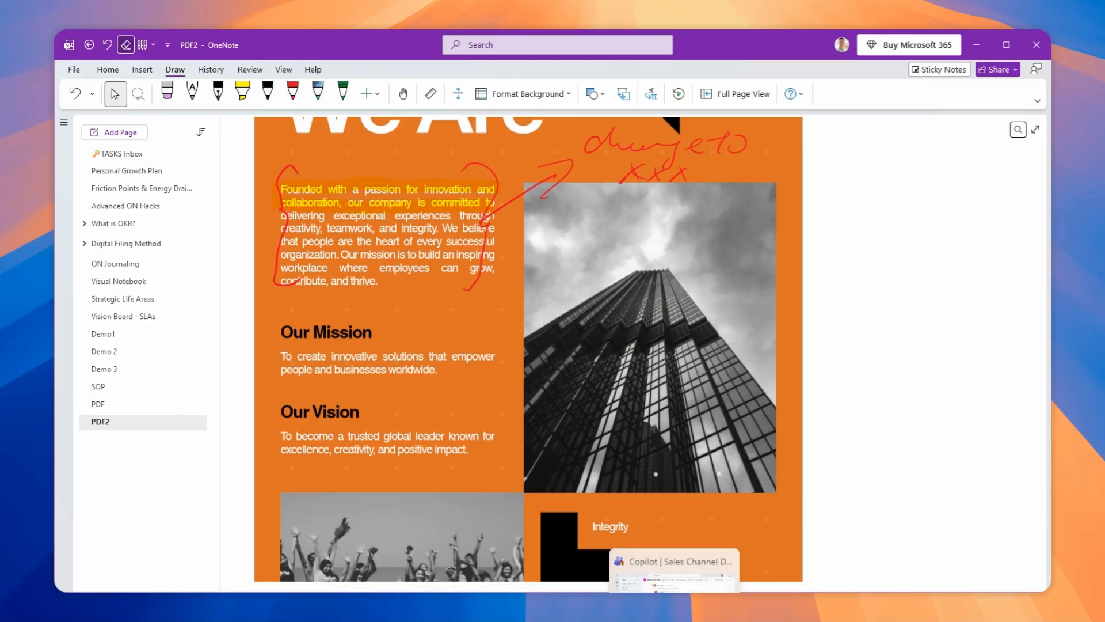
pyautogui.click(673, 567)
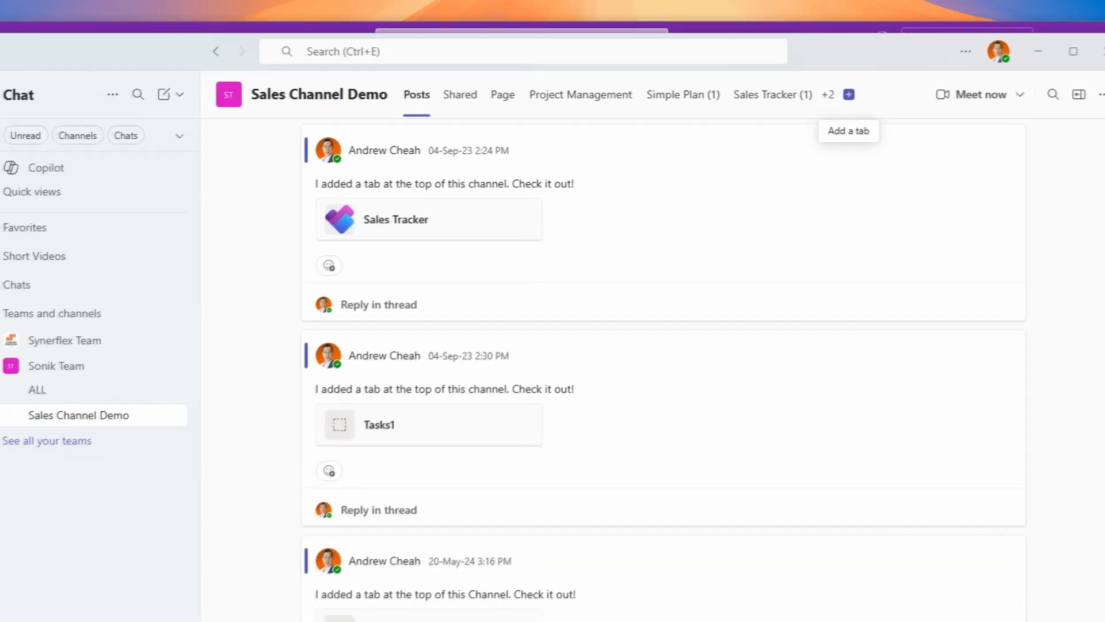
pyautogui.click(815, 87)
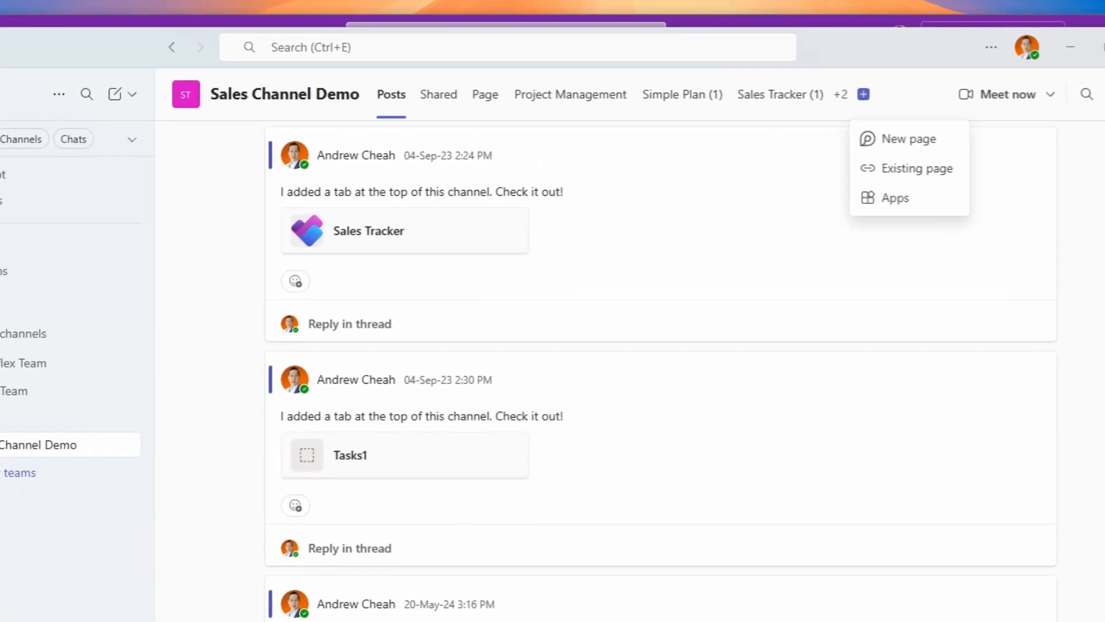
pyautogui.click(896, 198)
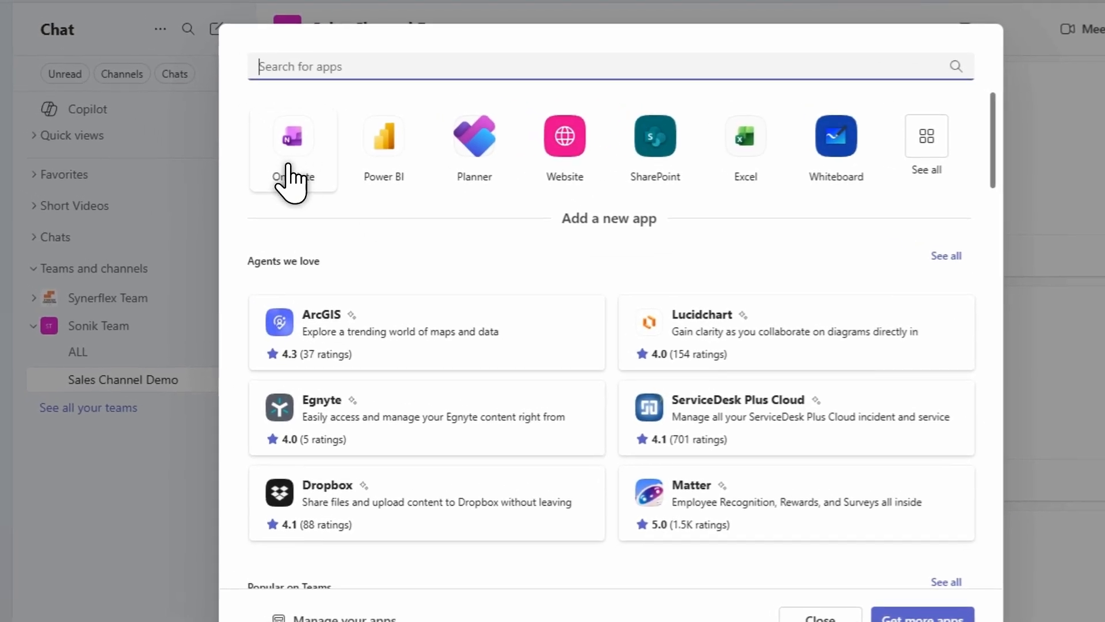
pyautogui.click(292, 156)
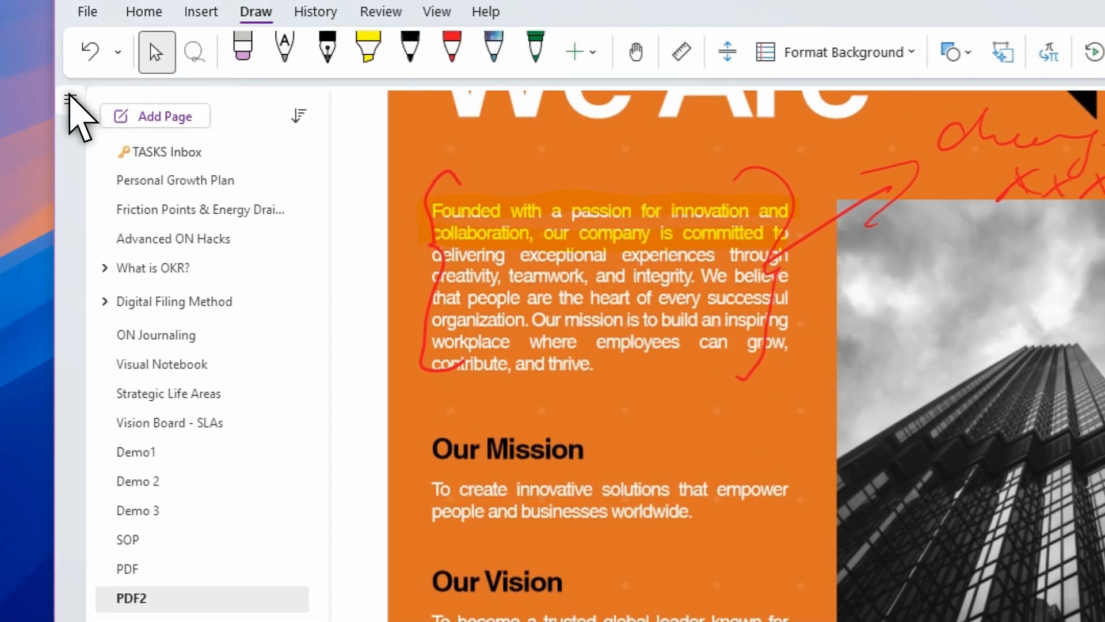
# Show the notebook list in OneNote, and in Teams set the WORK notebook as the new tab's location and save the tab.
pyautogui.click(70, 96)
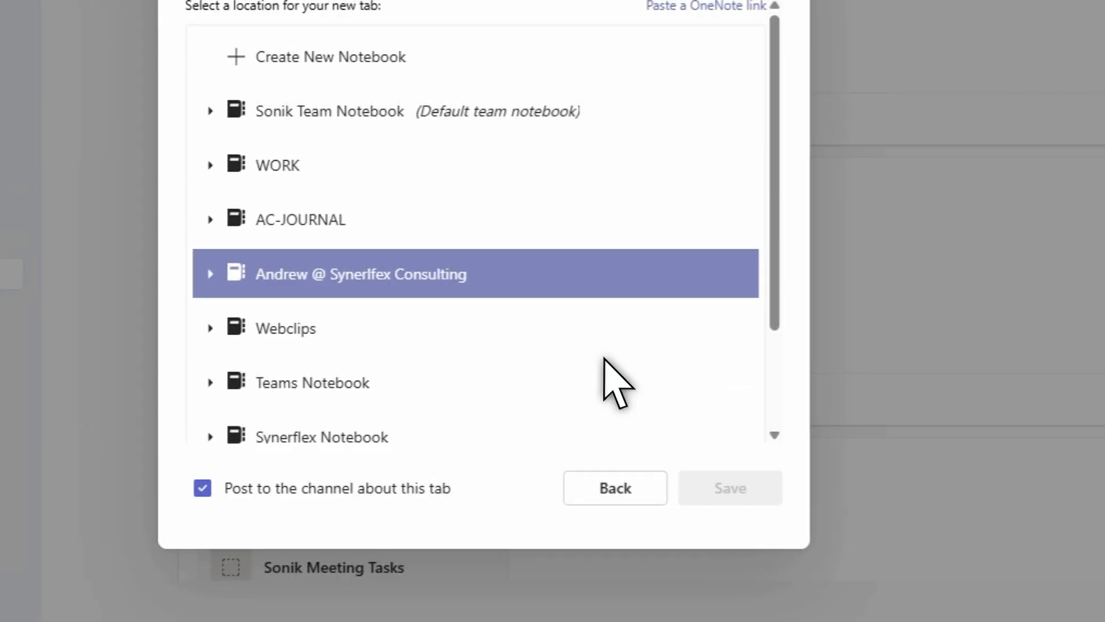
pyautogui.click(219, 59)
pyautogui.click(384, 272)
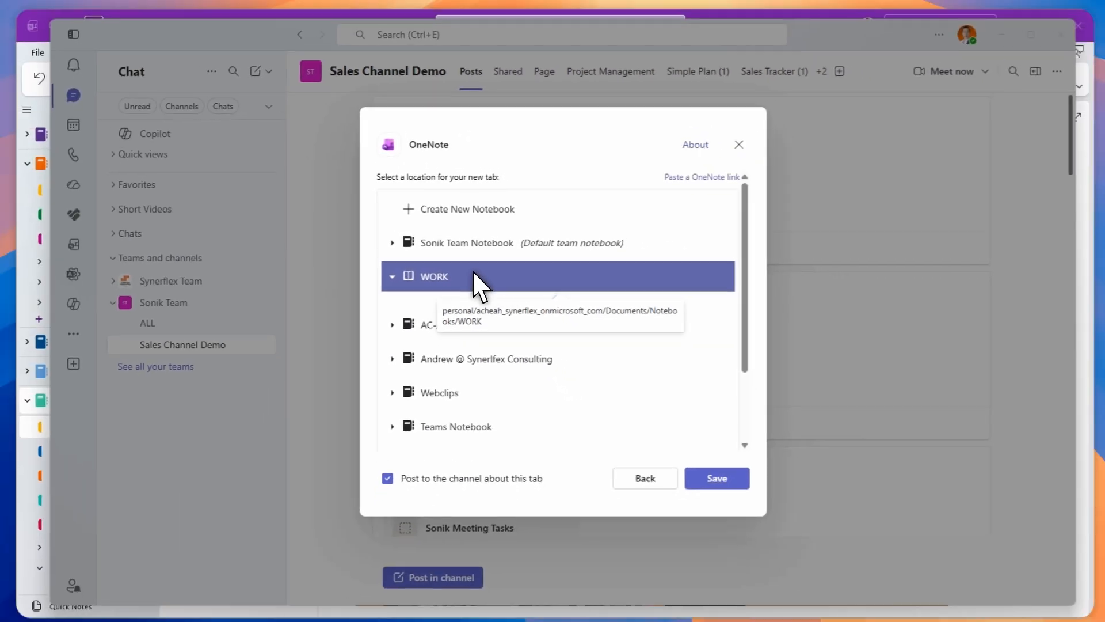
pyautogui.scroll(-1, 501, 352)
pyautogui.scroll(-2, 499, 353)
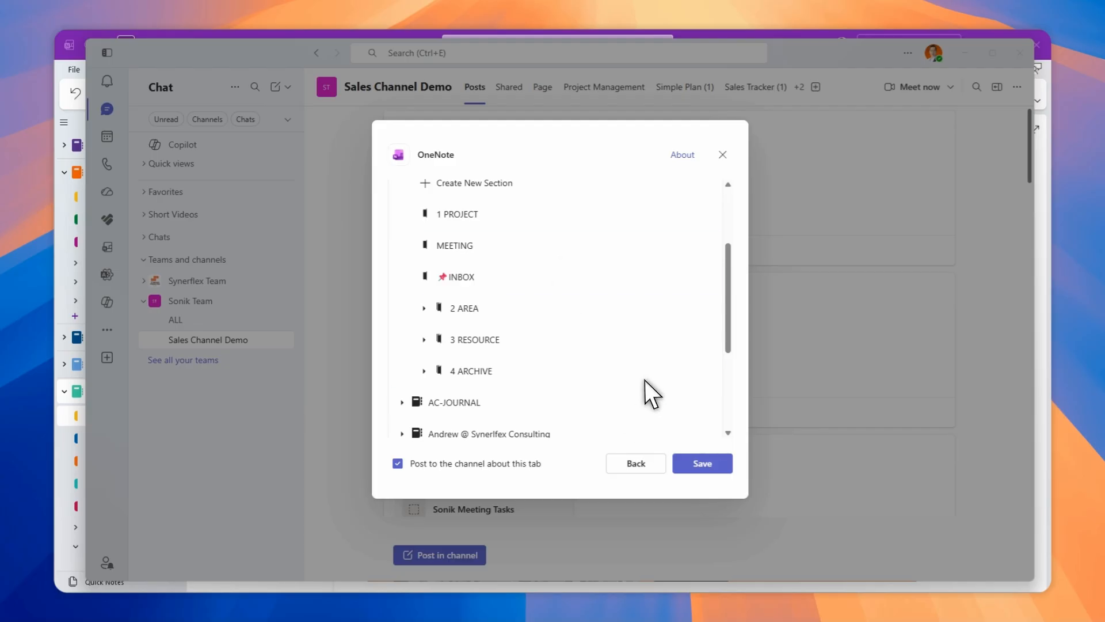
pyautogui.click(702, 463)
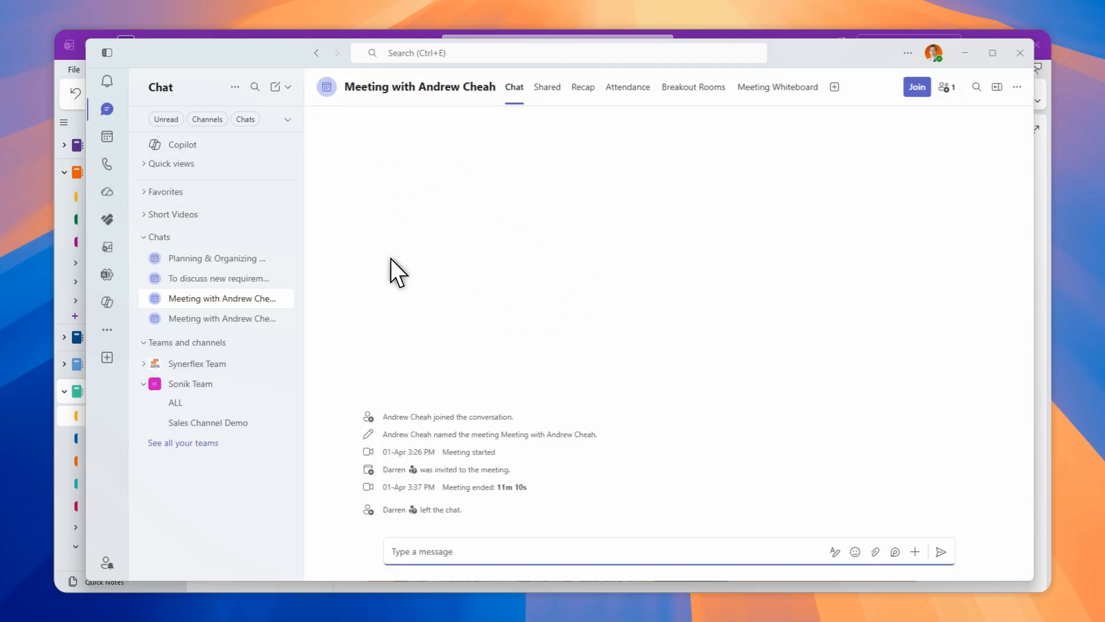
# Start adding an app tab to the selected meeting chat.
pyautogui.click(835, 87)
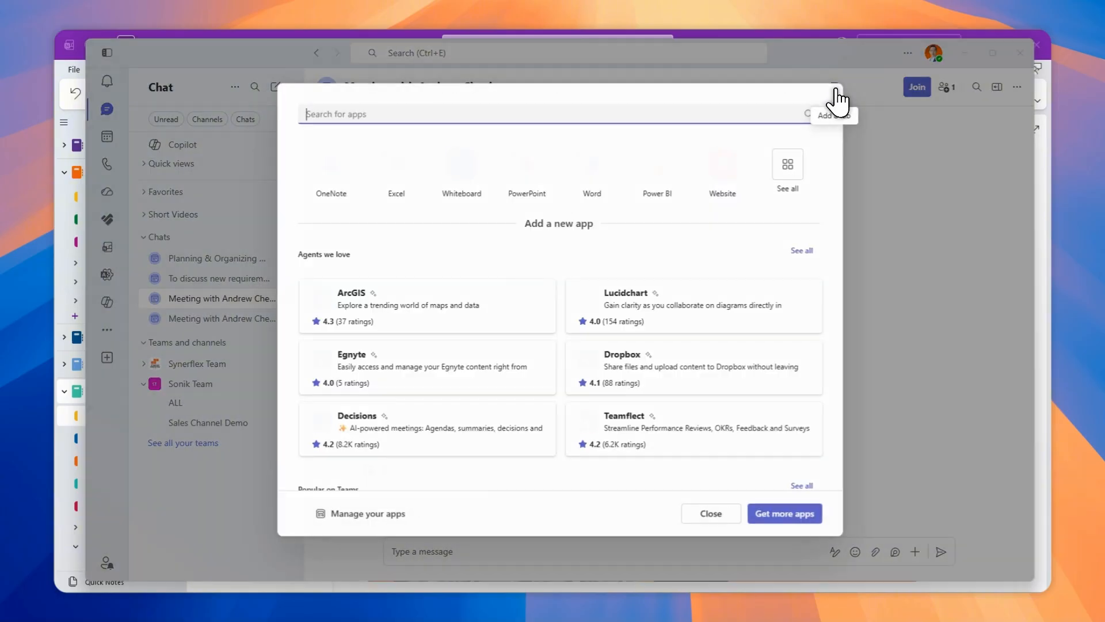